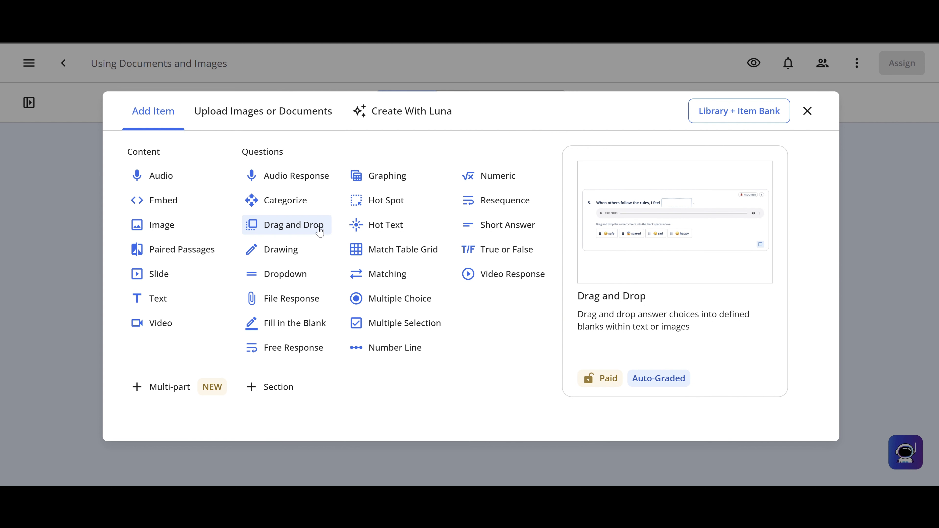
Add a Drag and Drop question and choose to place its drop areas onto an image.
{"action": "left_click", "coordinate": [319, 228]}
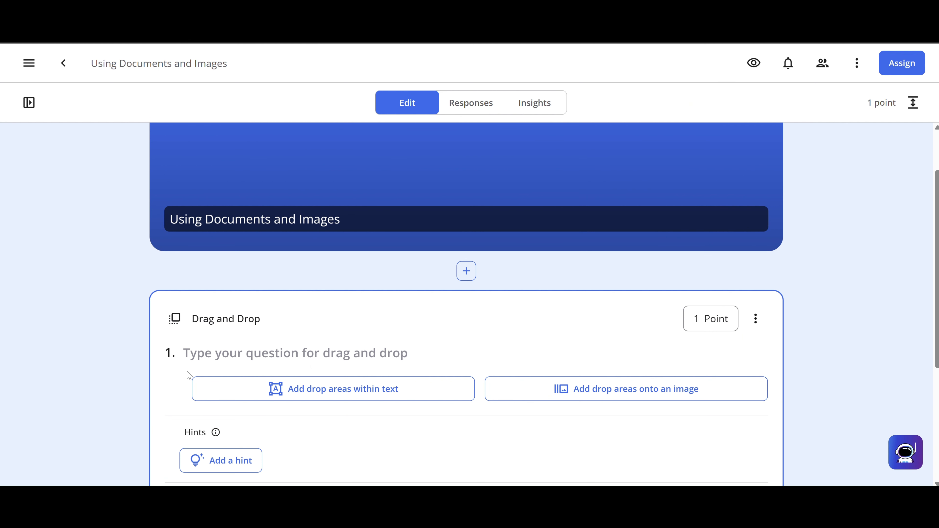
{"action": "scroll", "coordinate": [186, 376], "scroll_direction": "down", "scroll_amount": 1}
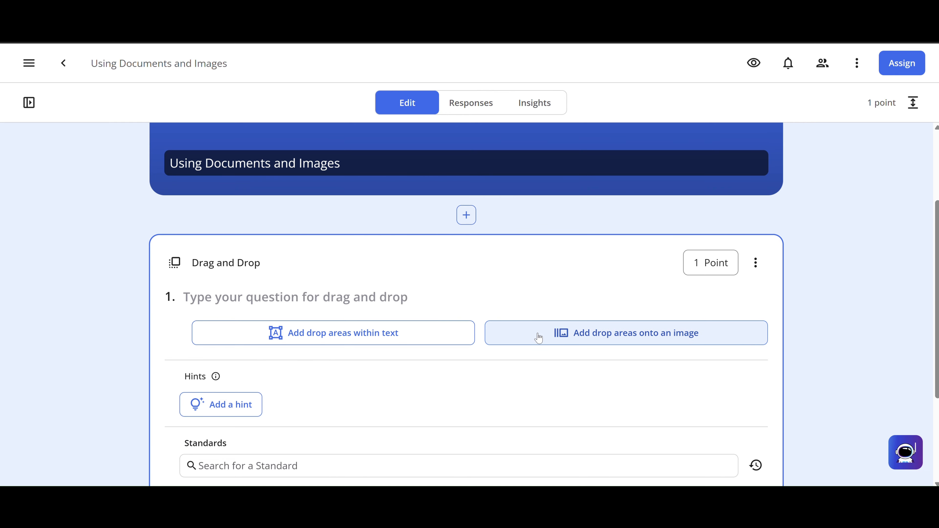
{"action": "left_click", "coordinate": [539, 338]}
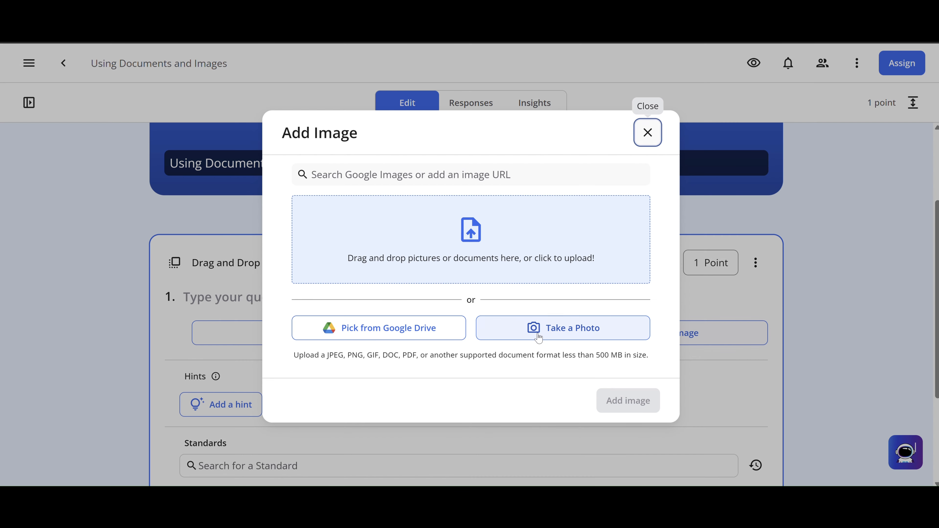
{"action": "left_click", "coordinate": [518, 246]}
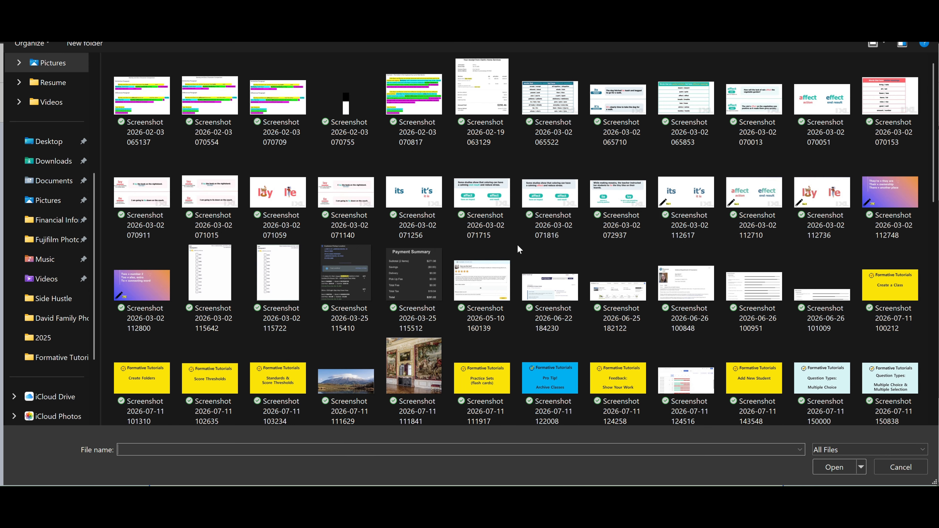
{"action": "scroll", "coordinate": [528, 283], "scroll_direction": "down", "scroll_amount": 5}
{"action": "scroll", "coordinate": [529, 286], "scroll_direction": "down", "scroll_amount": 2}
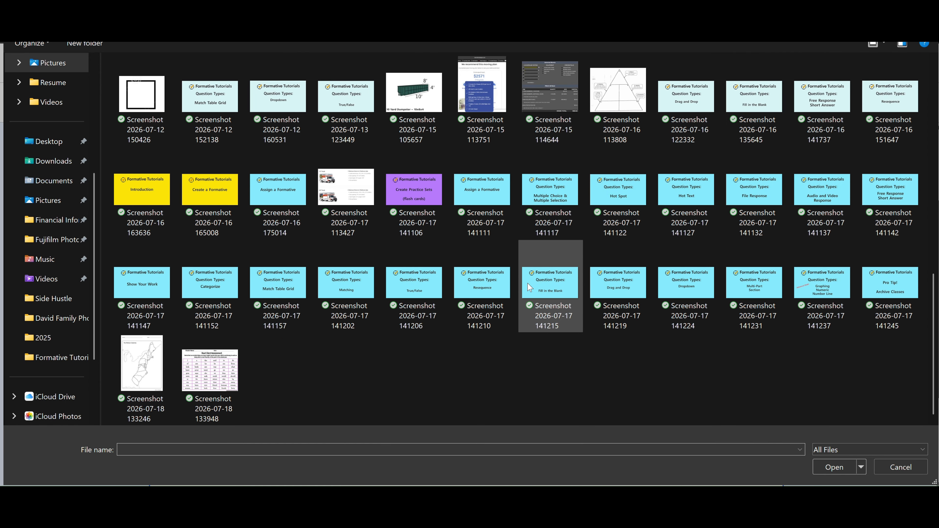
{"action": "double_click", "coordinate": [142, 391]}
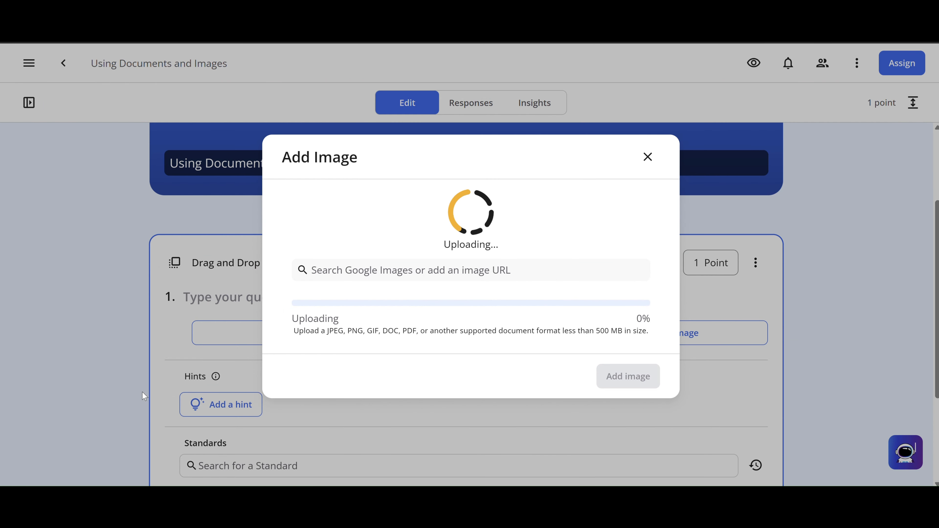
{"action": "scroll", "coordinate": [504, 388], "scroll_direction": "down", "scroll_amount": 2}
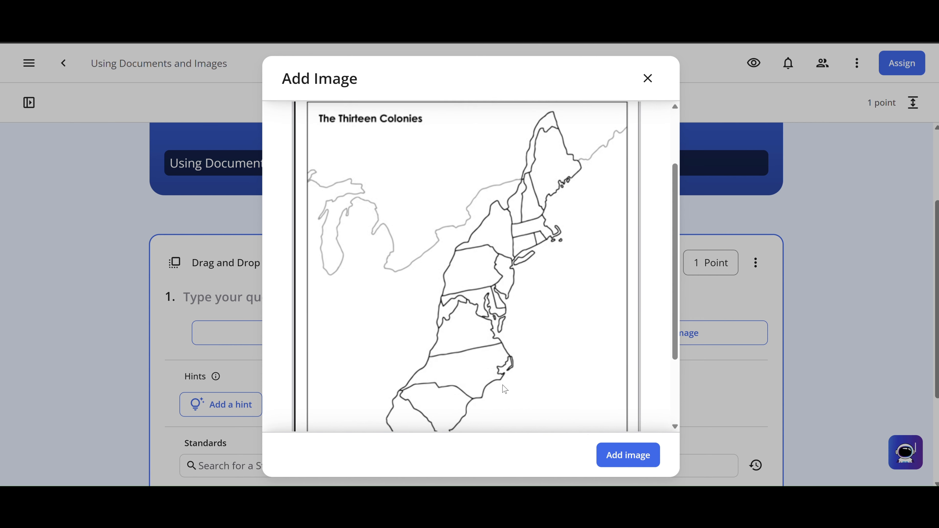
{"action": "left_click", "coordinate": [641, 459]}
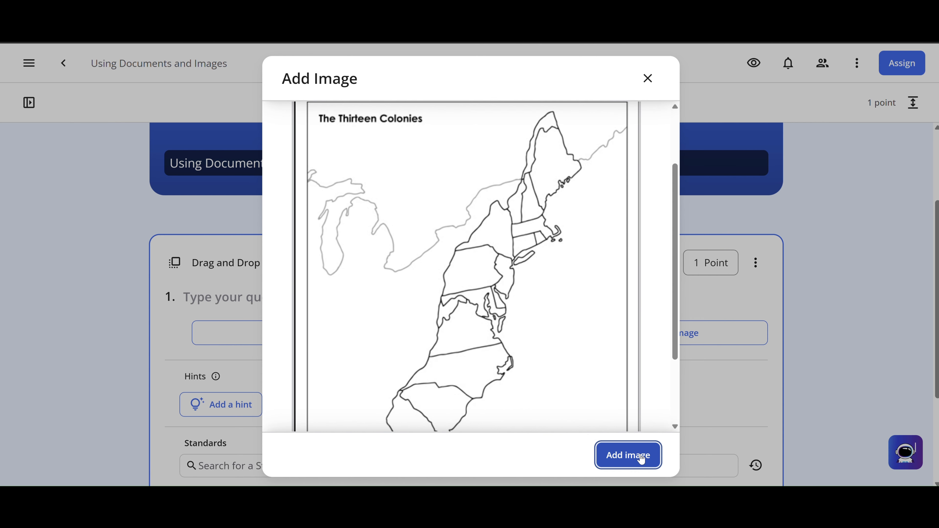
Enter the question text "Label each of the colonies by using the drag and drop tool.".
{"action": "scroll", "coordinate": [847, 313], "scroll_direction": "down", "scroll_amount": 8}
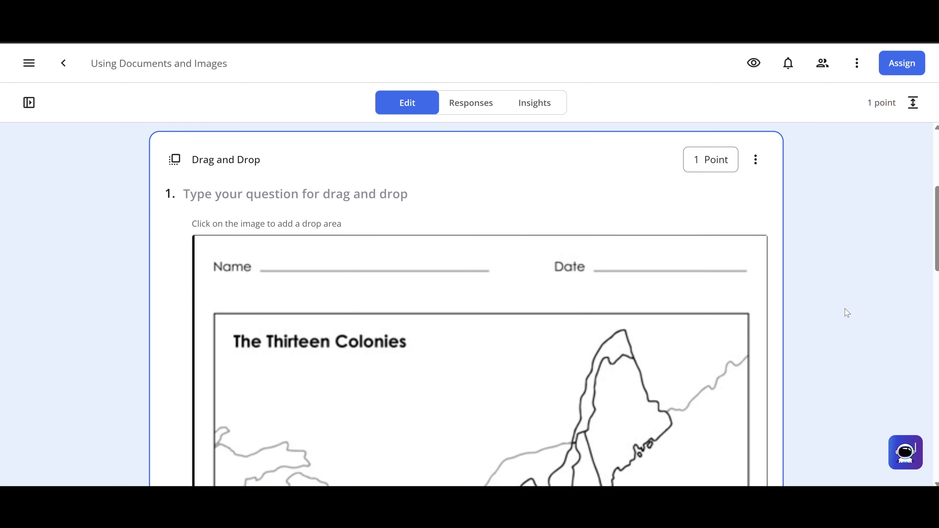
{"action": "scroll", "coordinate": [847, 313], "scroll_direction": "down", "scroll_amount": 7}
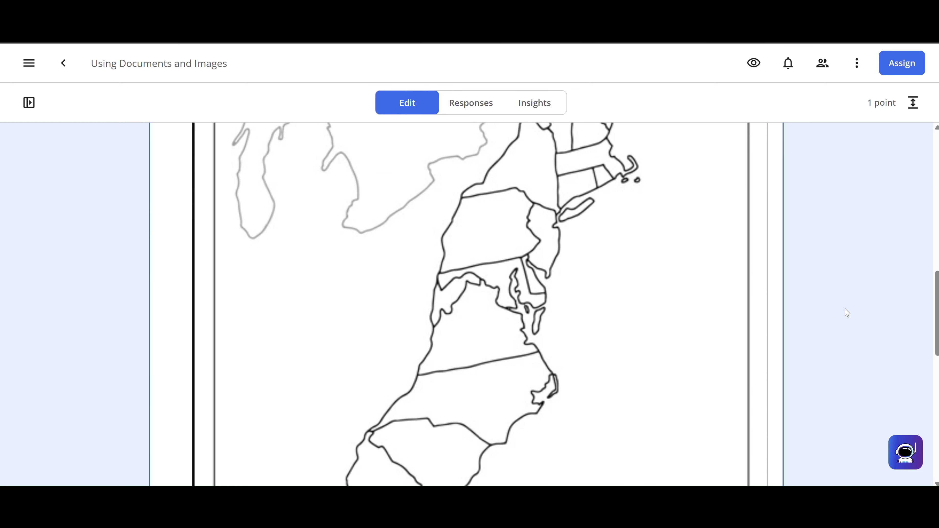
{"action": "scroll", "coordinate": [847, 313], "scroll_direction": "up", "scroll_amount": 12}
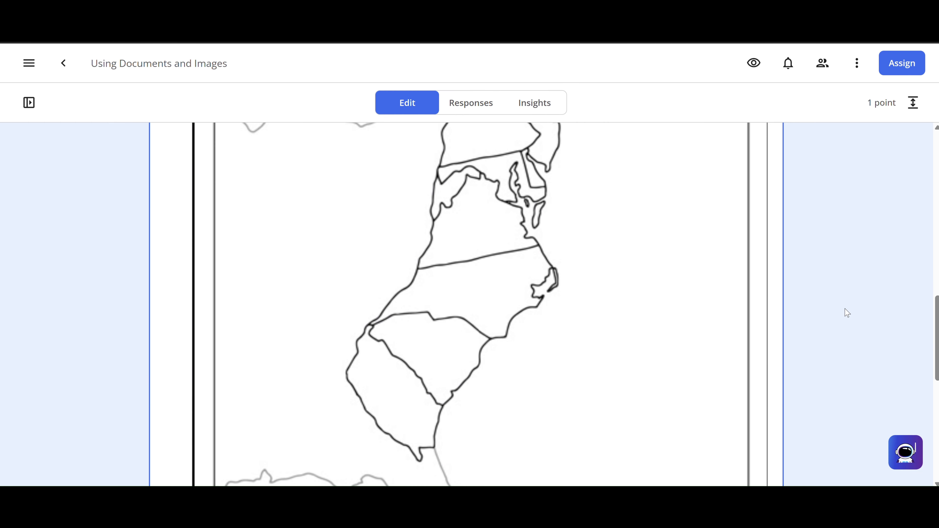
{"action": "scroll", "coordinate": [847, 312], "scroll_direction": "up", "scroll_amount": 2}
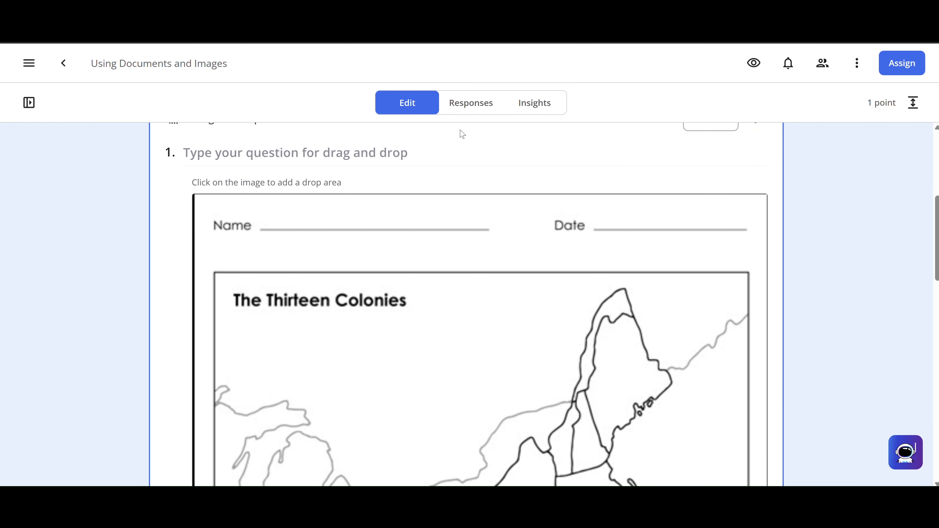
{"action": "left_click", "coordinate": [375, 162]}
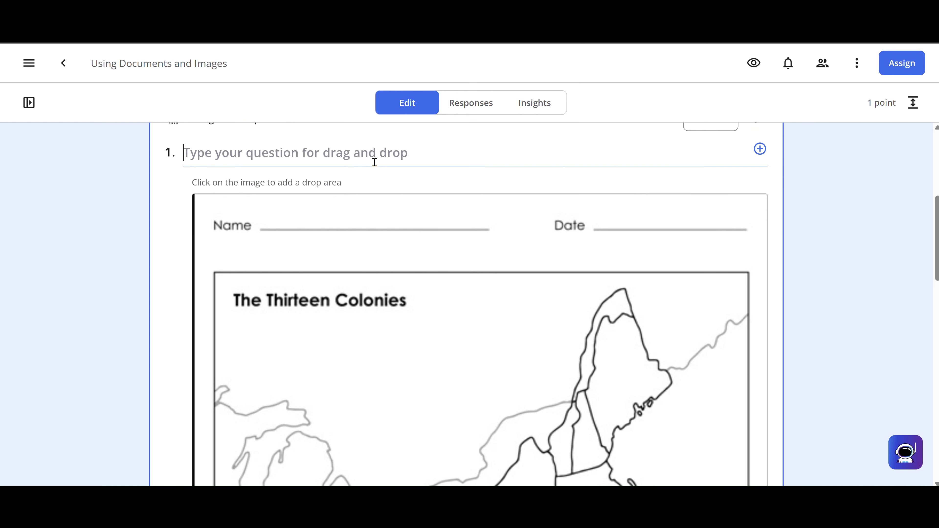
{"action": "type", "text": "Label "}
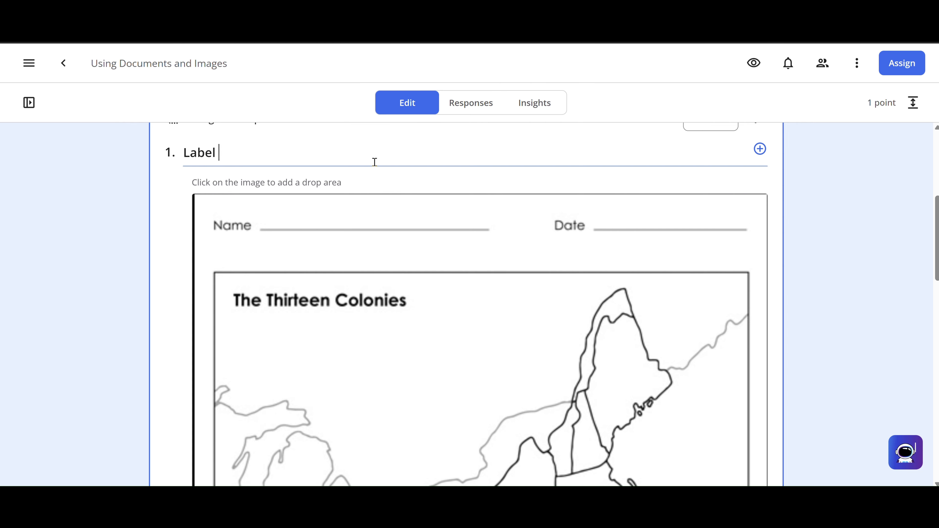
{"action": "type", "text": "each of the co"}
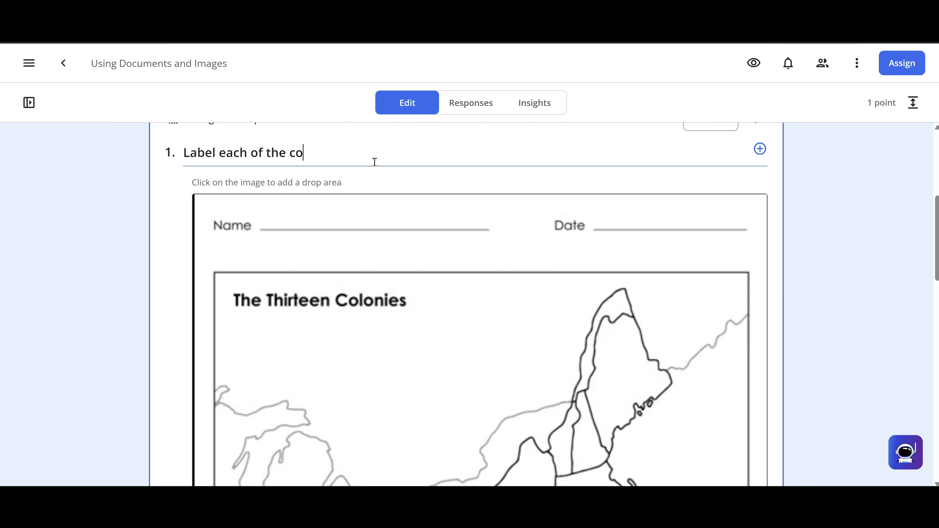
{"action": "type", "text": "lonies by using the dra"}
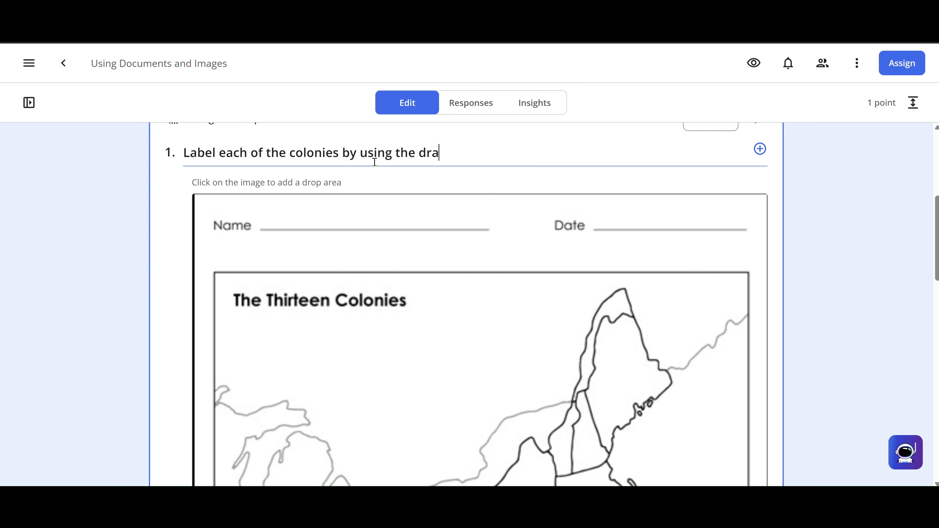
{"action": "type", "text": "g and dr"}
{"action": "key", "text": "BackSpace"}
{"action": "type", "text": "dro"}
{"action": "key", "text": "BackSpace"}
{"action": "type", "text": "p tool."}
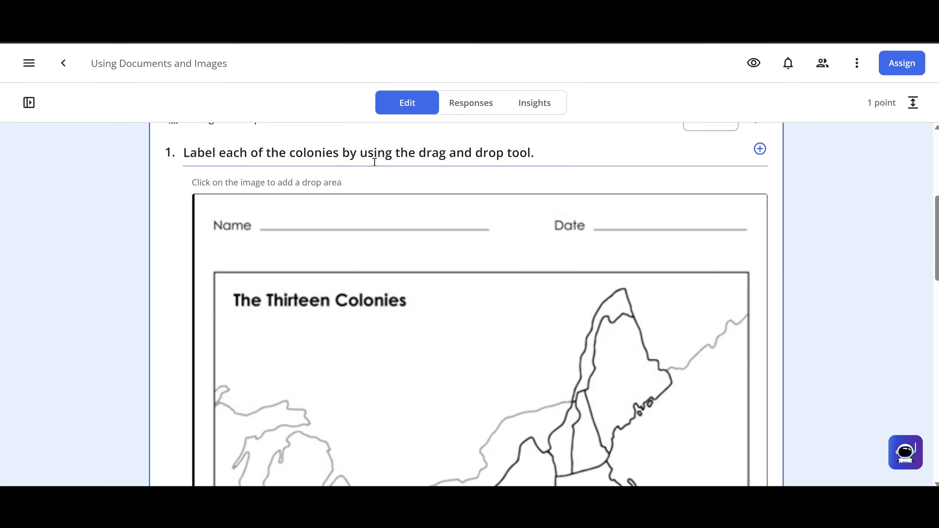
{"action": "left_click", "coordinate": [827, 254]}
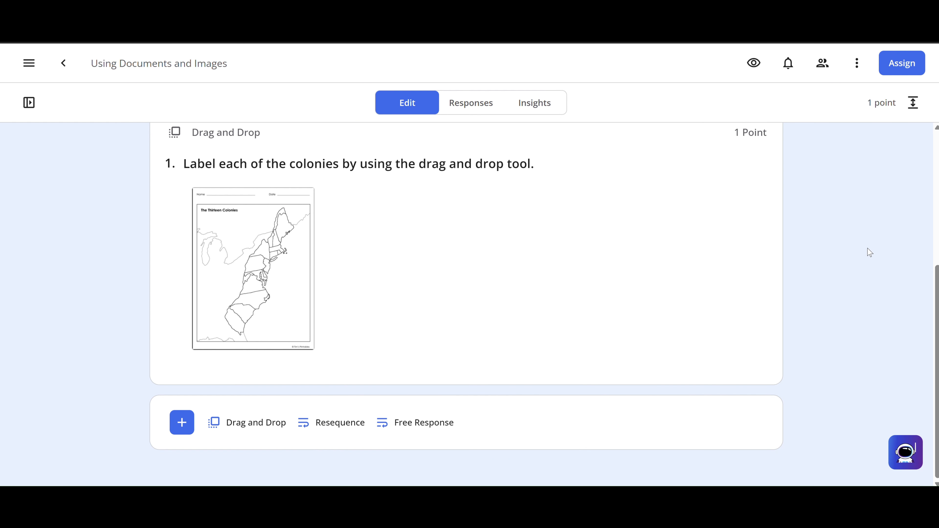
Reopen the question for editing, add a drop area at Rhode Island on the map and adjust its position.
{"action": "left_click", "coordinate": [297, 294]}
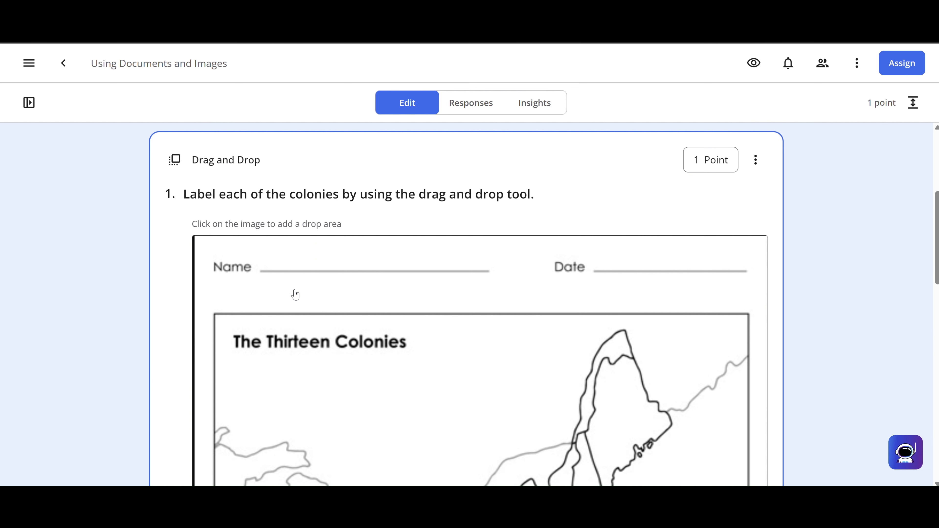
{"action": "scroll", "coordinate": [576, 355], "scroll_direction": "down", "scroll_amount": 5}
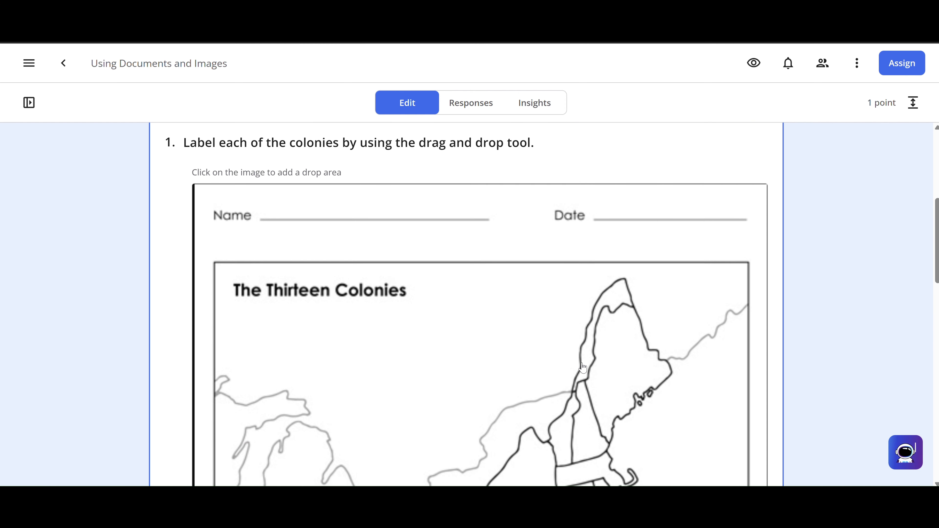
{"action": "scroll", "coordinate": [583, 367], "scroll_direction": "down", "scroll_amount": 5}
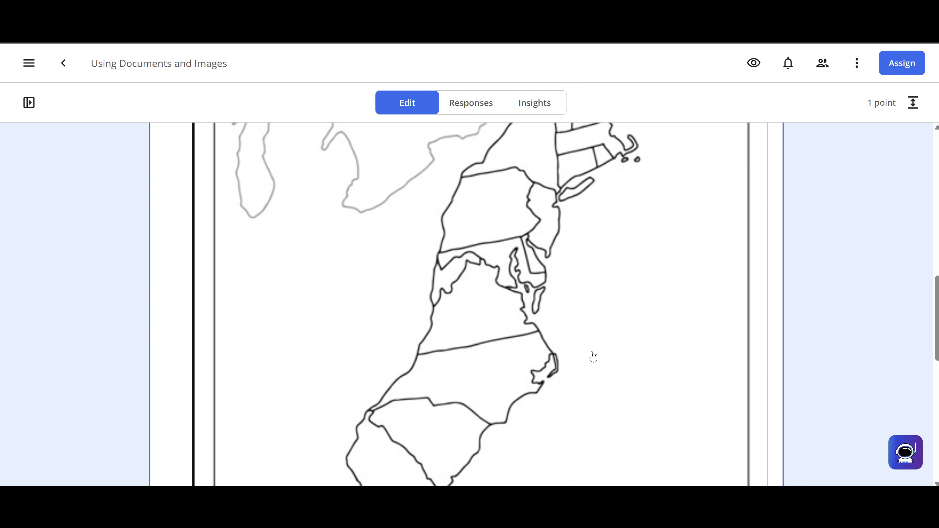
{"action": "left_click", "coordinate": [605, 161]}
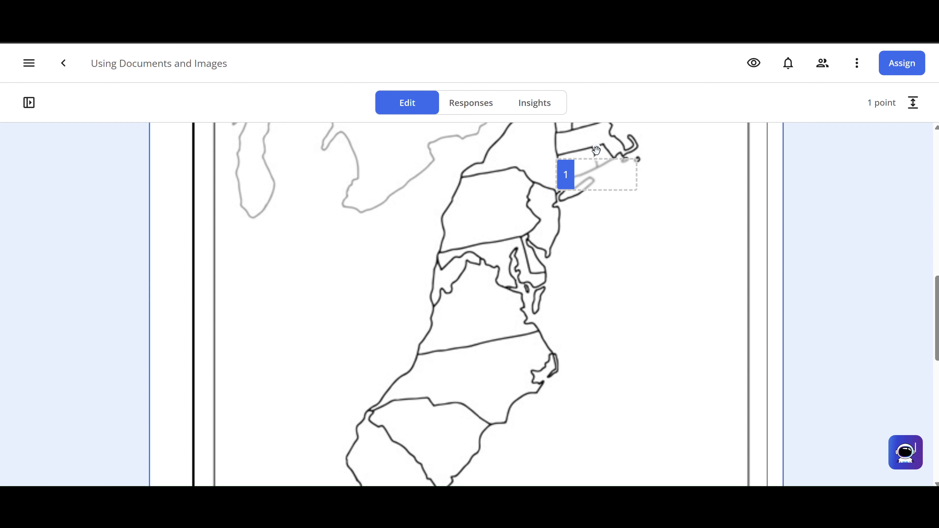
{"action": "left_click_drag", "start_coordinate": [596, 150], "coordinate": [603, 205]}
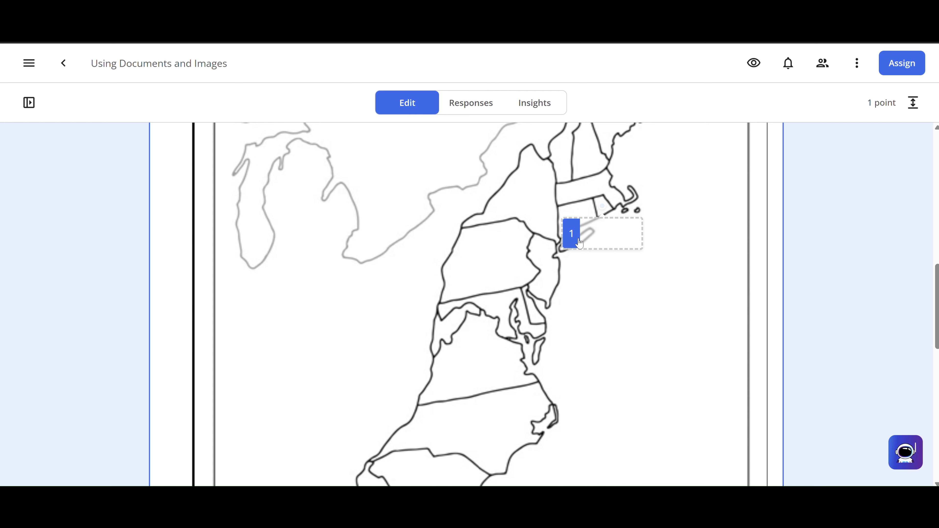
Create the draggable item "Rhode Island" and set it as the correct answer for drop area 1.
{"action": "scroll", "coordinate": [603, 244], "scroll_direction": "down", "scroll_amount": 8}
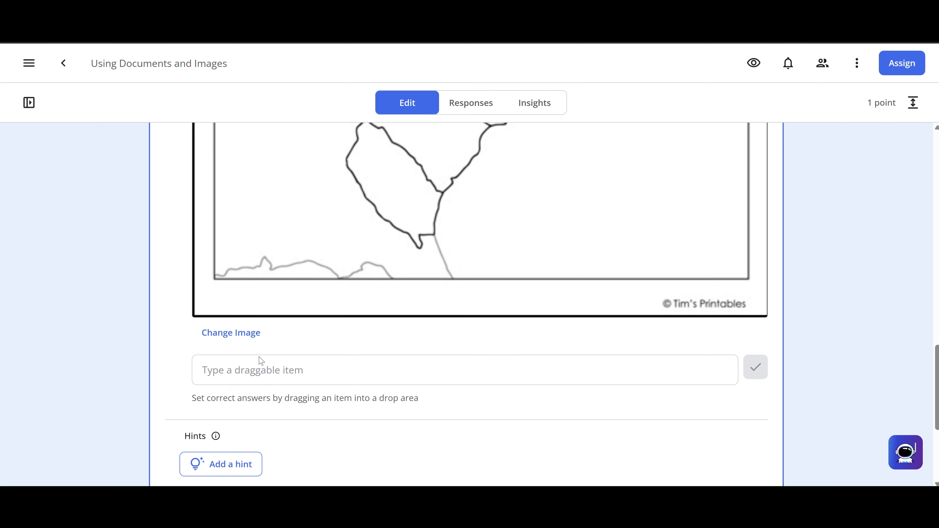
{"action": "left_click", "coordinate": [255, 365]}
{"action": "type", "text": "R"}
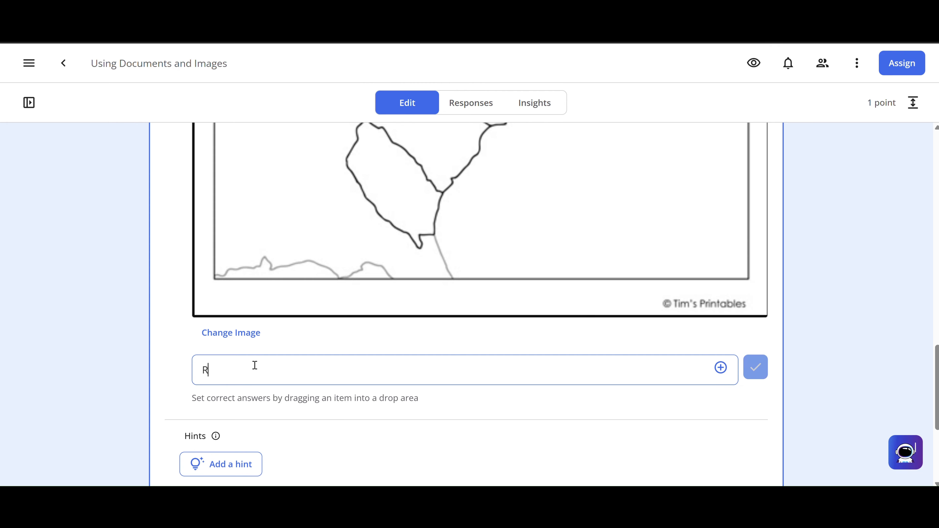
{"action": "type", "text": "hode Island"}
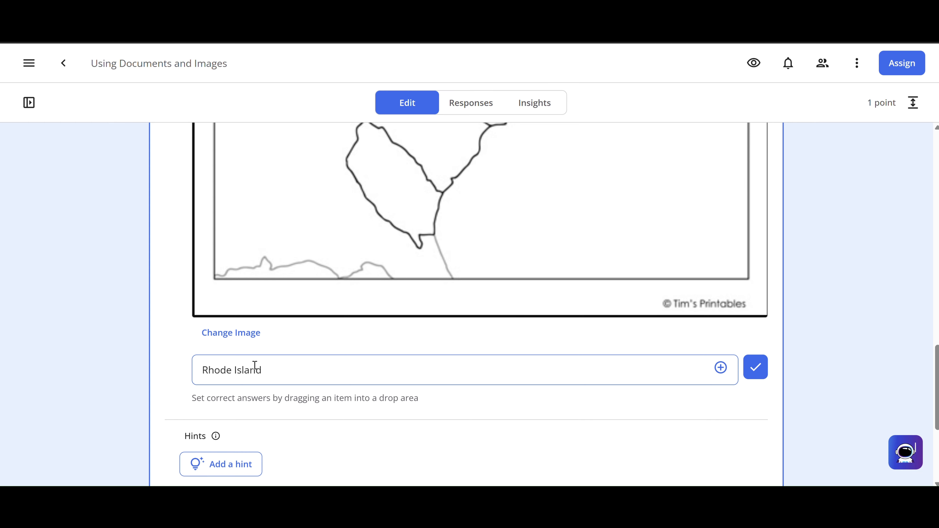
{"action": "left_click", "coordinate": [757, 369]}
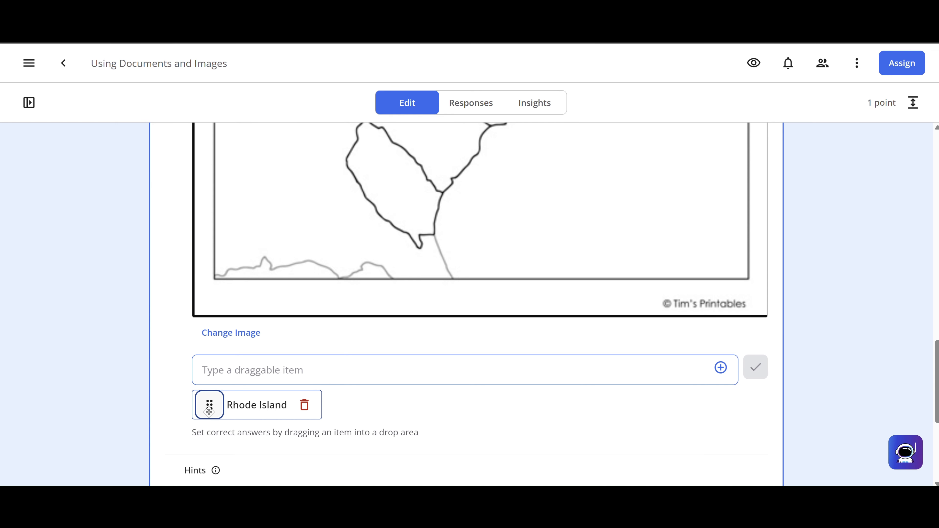
{"action": "left_click_drag", "start_coordinate": [209, 411], "coordinate": [564, 204]}
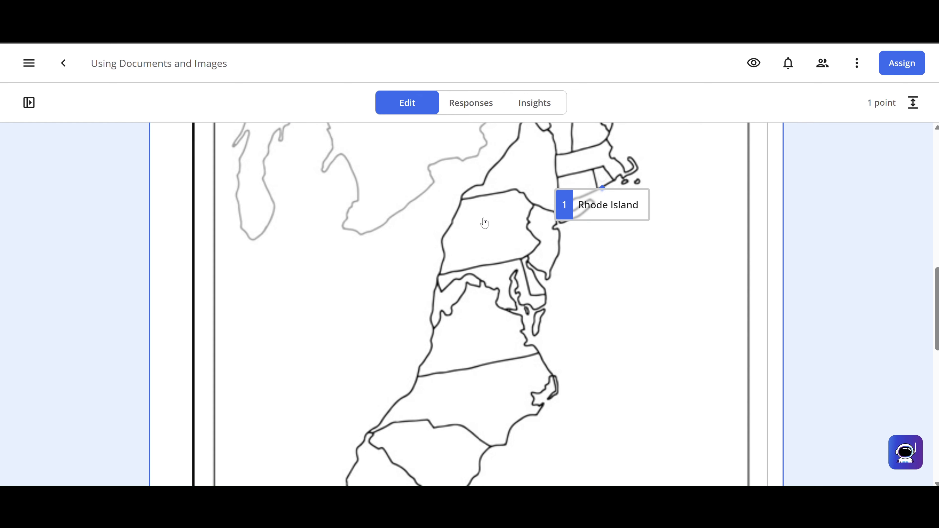
Add a second drop area at New Jersey on the map and create the draggable item "New Jersey".
{"action": "left_click", "coordinate": [546, 254]}
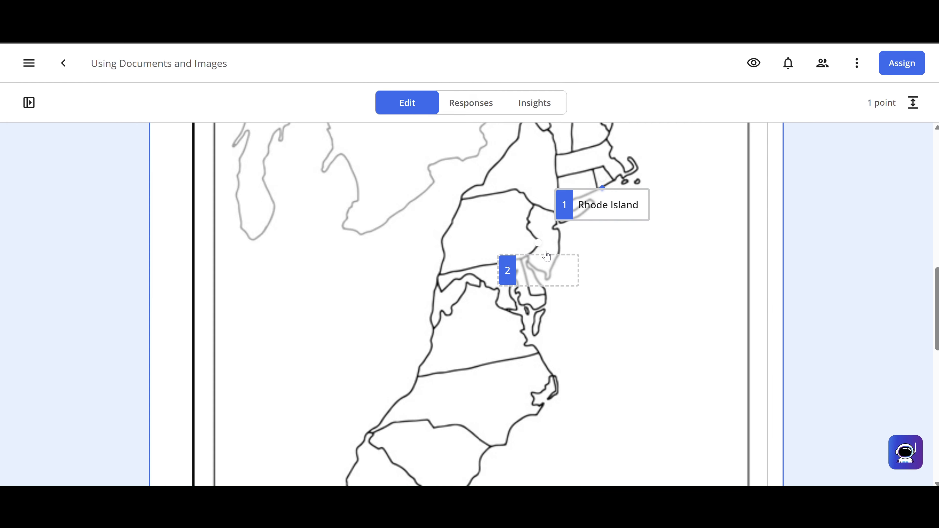
{"action": "scroll", "coordinate": [428, 386], "scroll_direction": "down", "scroll_amount": 7}
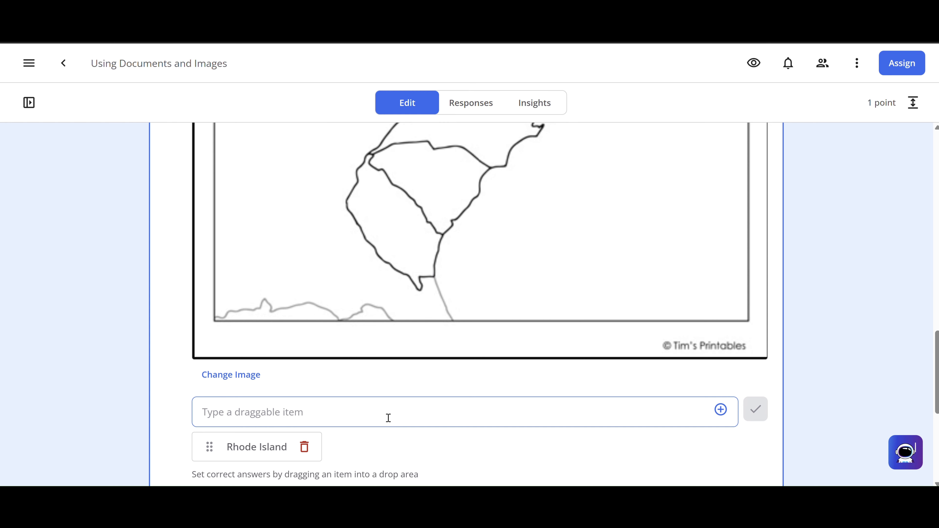
{"action": "type", "text": "New Jer"}
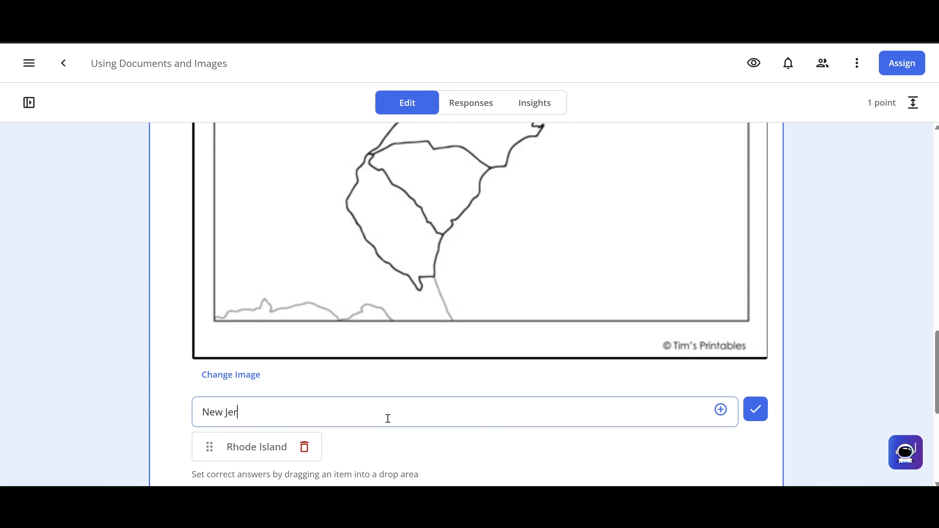
{"action": "type", "text": "sey"}
{"action": "key", "text": "Return"}
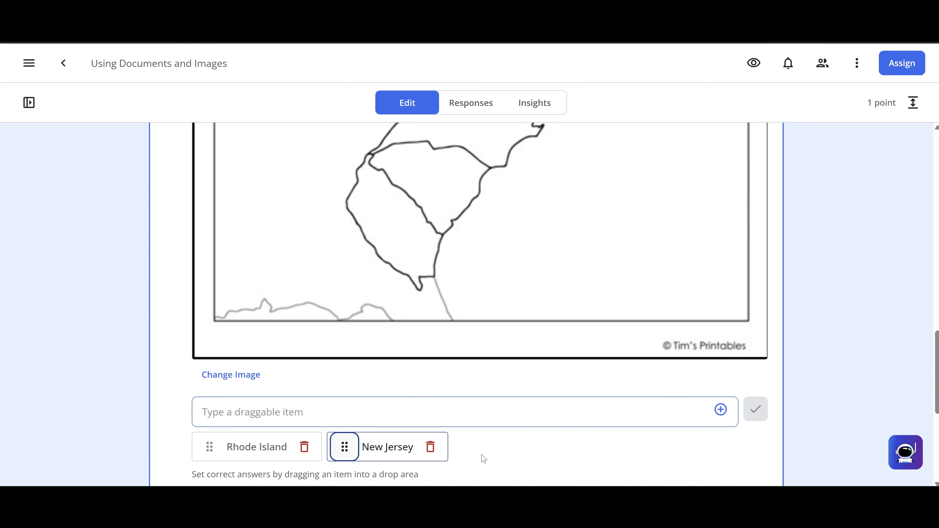
Set the New Jersey item as the correct answer for drop area 2 and shift that area slightly east onto the colony.
{"action": "scroll", "coordinate": [488, 437], "scroll_direction": "up", "scroll_amount": 6}
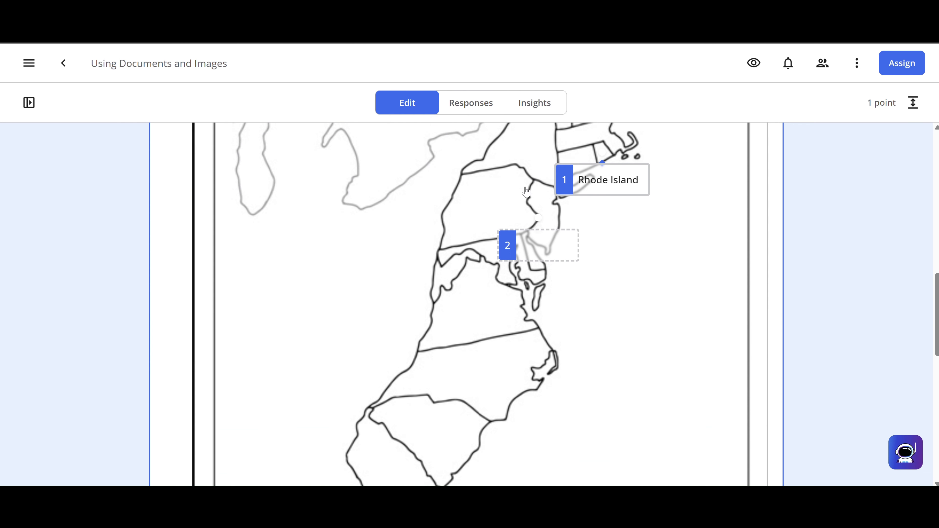
{"action": "left_click", "coordinate": [534, 252]}
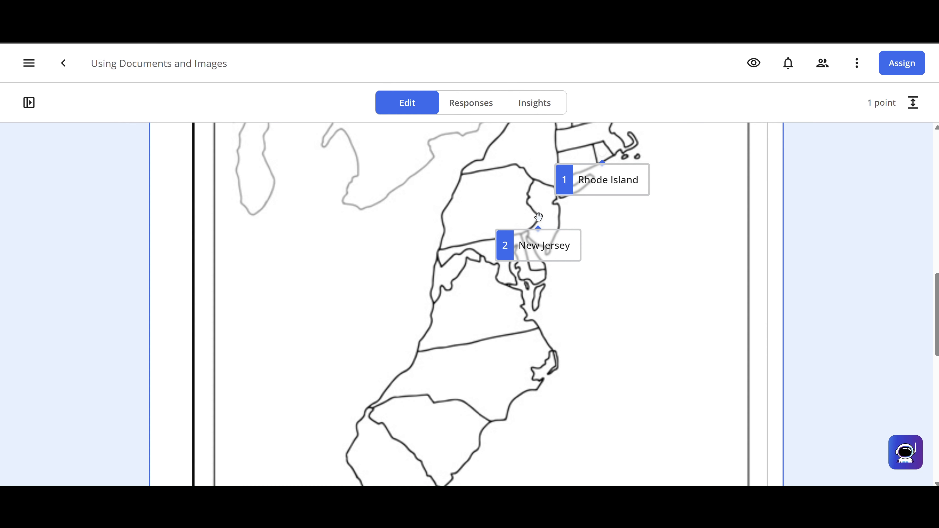
{"action": "left_click_drag", "start_coordinate": [539, 216], "coordinate": [551, 216]}
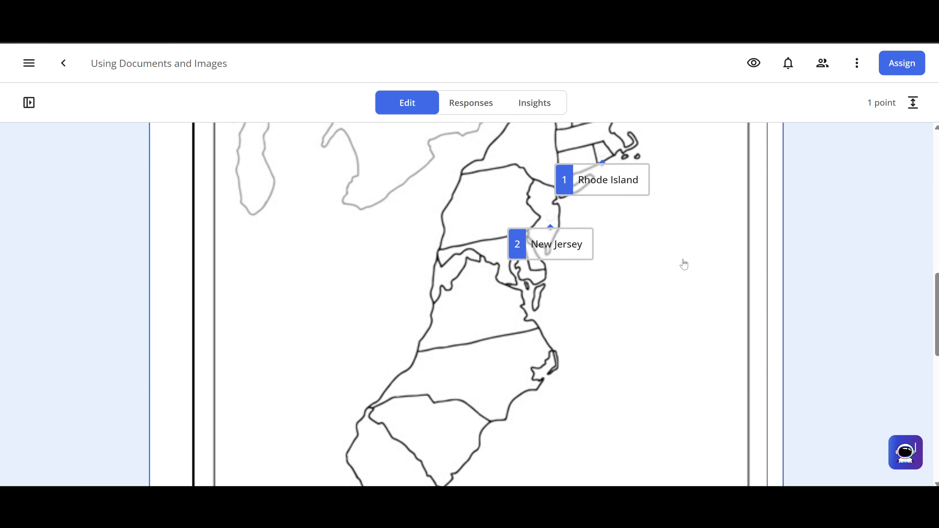
Delete the draggable item "New Jersey" and check its drop area on the map.
{"action": "scroll", "coordinate": [684, 265], "scroll_direction": "down", "scroll_amount": 1}
{"action": "scroll", "coordinate": [684, 265], "scroll_direction": "down", "scroll_amount": 10}
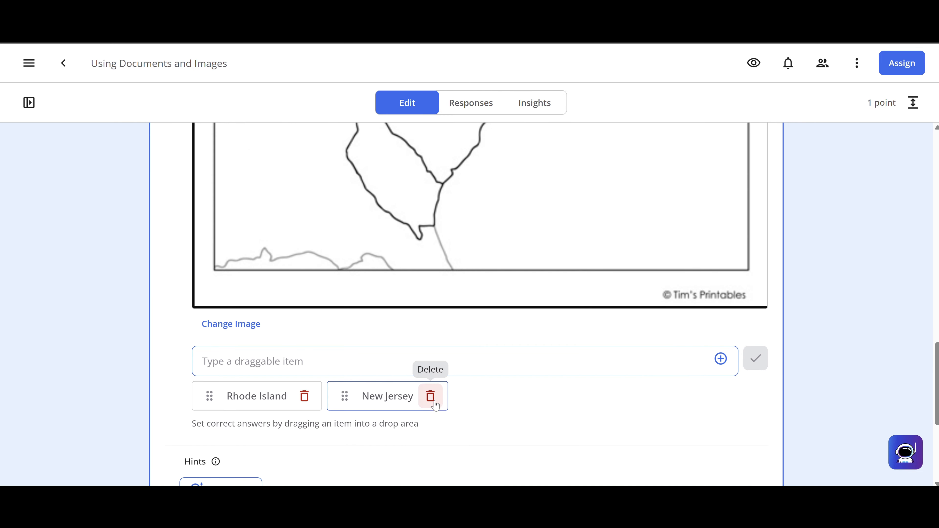
{"action": "scroll", "coordinate": [495, 345], "scroll_direction": "up", "scroll_amount": 10}
{"action": "scroll", "coordinate": [507, 345], "scroll_direction": "up", "scroll_amount": 2}
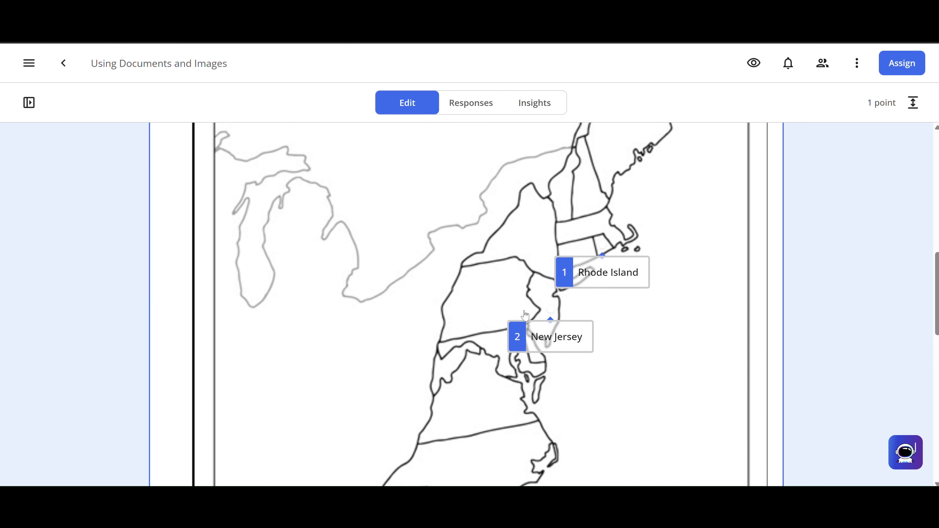
{"action": "scroll", "coordinate": [567, 338], "scroll_direction": "down", "scroll_amount": 10}
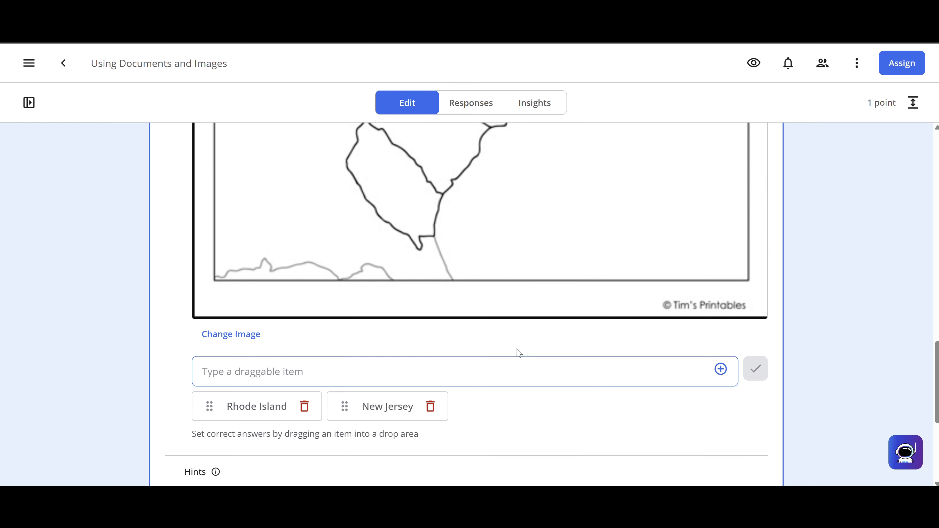
{"action": "left_click", "coordinate": [430, 407]}
{"action": "scroll", "coordinate": [438, 407], "scroll_direction": "up", "scroll_amount": 1}
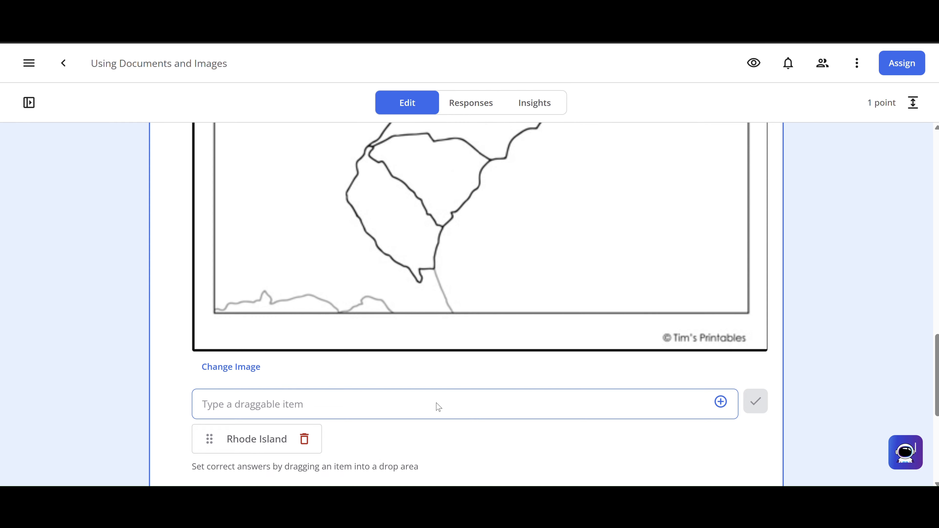
{"action": "scroll", "coordinate": [439, 407], "scroll_direction": "up", "scroll_amount": 5}
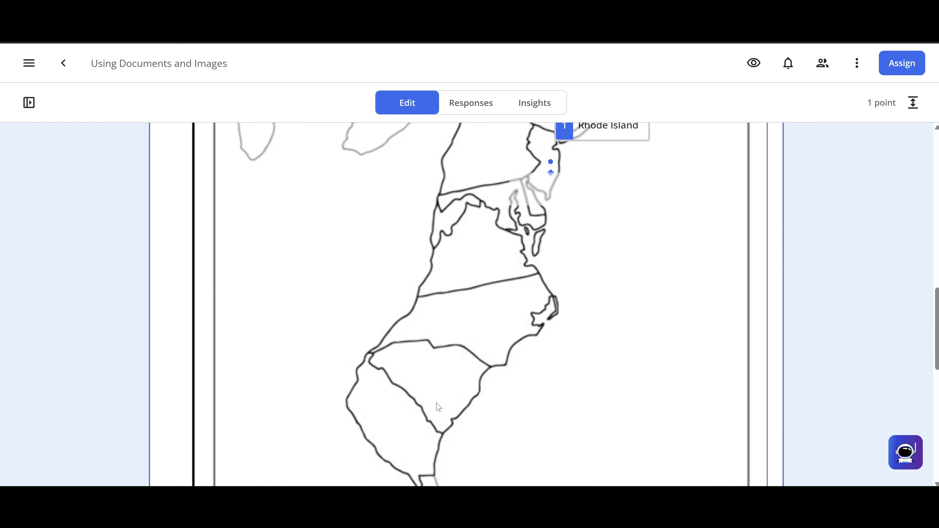
{"action": "scroll", "coordinate": [438, 407], "scroll_direction": "down", "scroll_amount": 2}
{"action": "scroll", "coordinate": [437, 408], "scroll_direction": "down", "scroll_amount": 3}
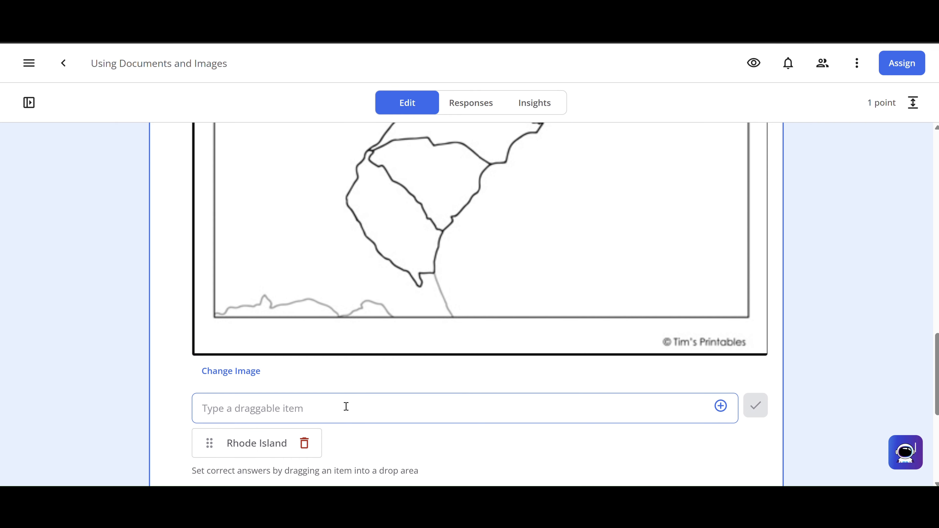
Create the draggable item "New Jersey" again and set it as the correct answer for drop area 2.
{"action": "type", "text": "New Jersey"}
{"action": "key", "text": "Return"}
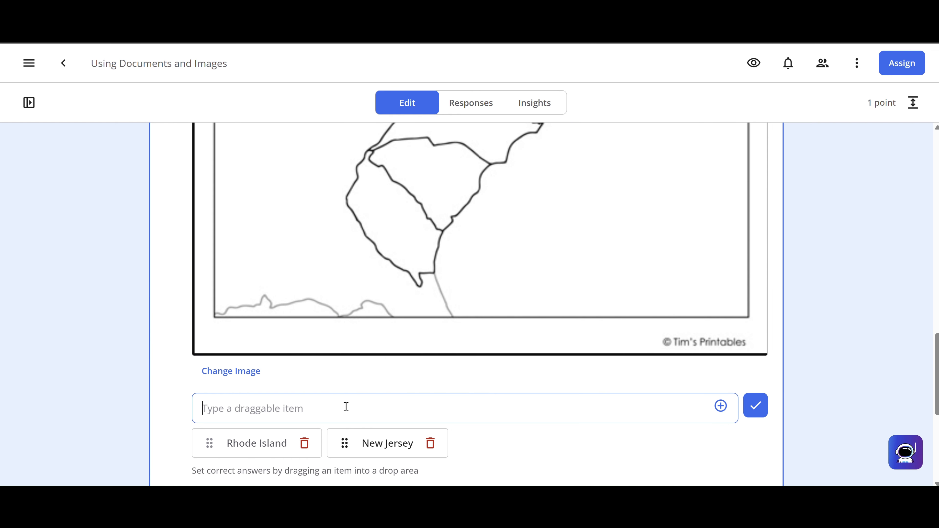
{"action": "left_click", "coordinate": [338, 443]}
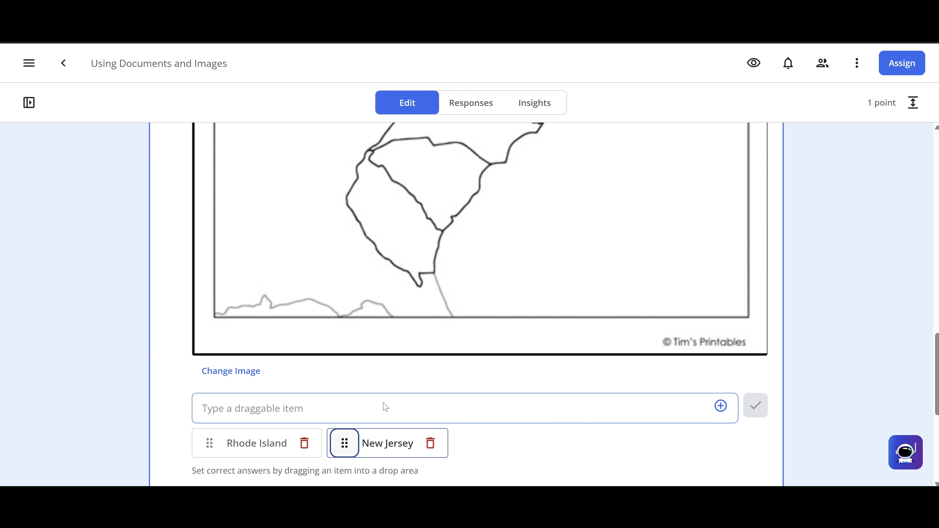
{"action": "scroll", "coordinate": [444, 344], "scroll_direction": "up", "scroll_amount": 8}
{"action": "left_click", "coordinate": [546, 299]}
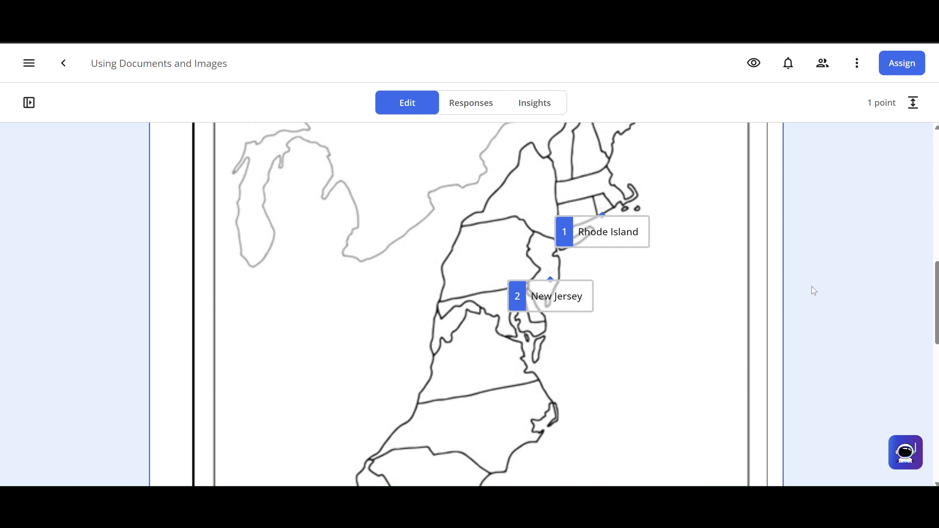
Add a new image item below the map question by uploading the Heart Word Assessment screenshot from the computer.
{"action": "scroll", "coordinate": [828, 292], "scroll_direction": "down", "scroll_amount": 15}
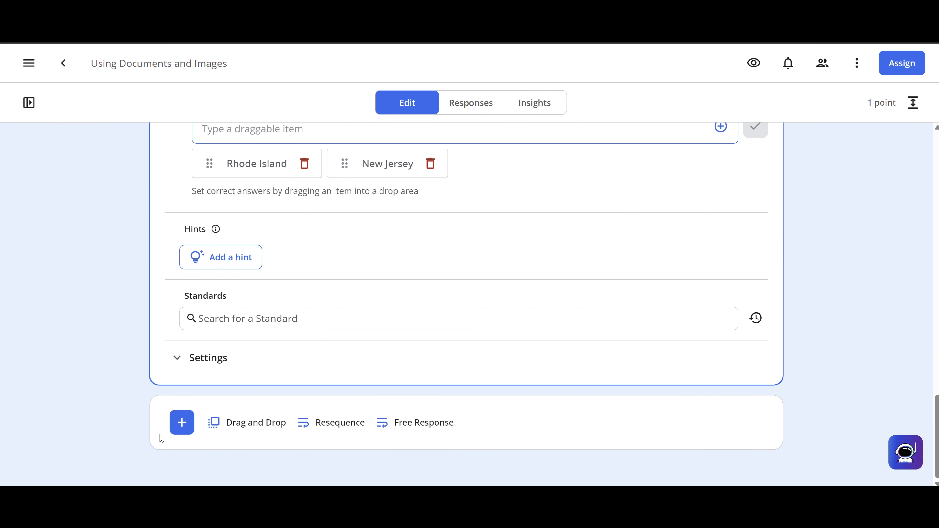
{"action": "left_click", "coordinate": [181, 423]}
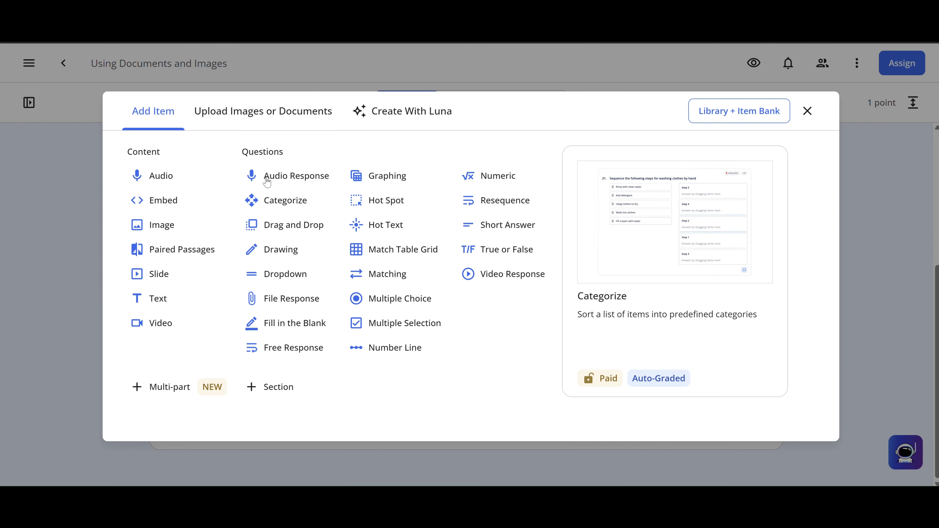
{"action": "left_click", "coordinate": [271, 115]}
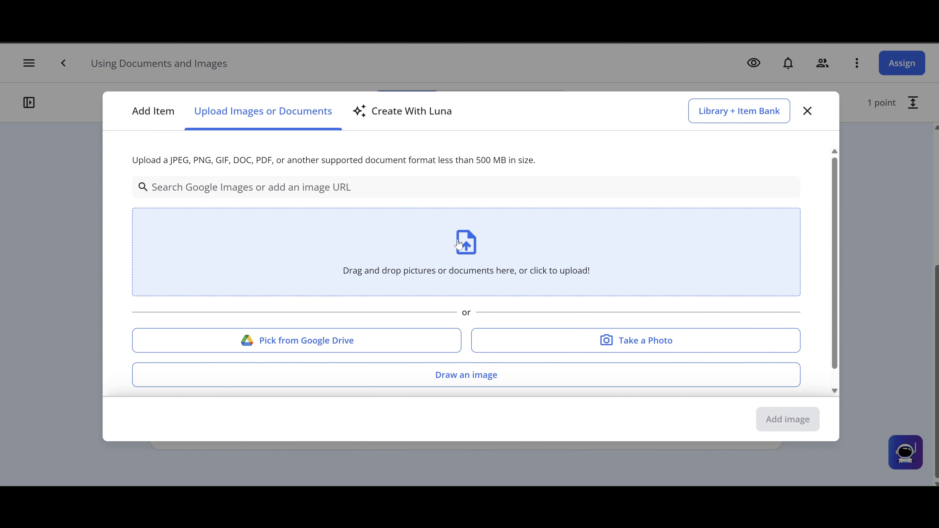
{"action": "left_click", "coordinate": [473, 231]}
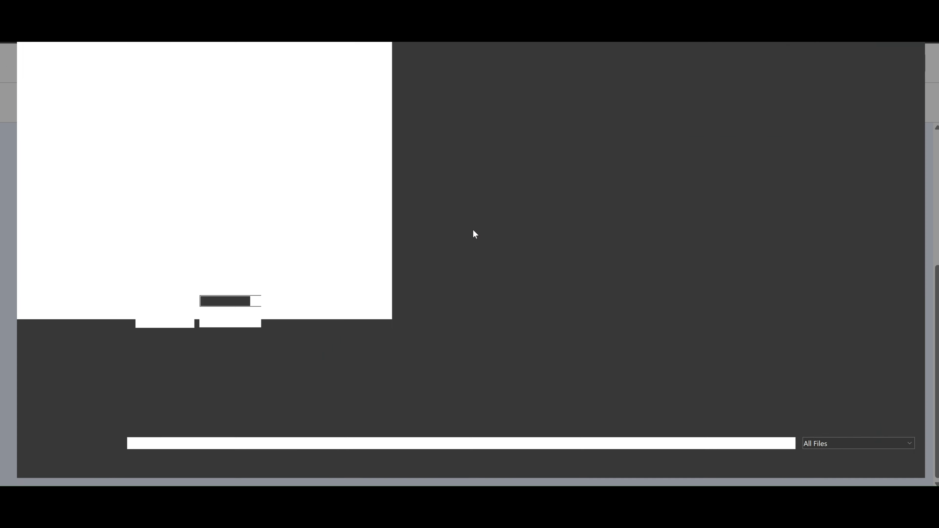
{"action": "scroll", "coordinate": [473, 228], "scroll_direction": "down", "scroll_amount": 10}
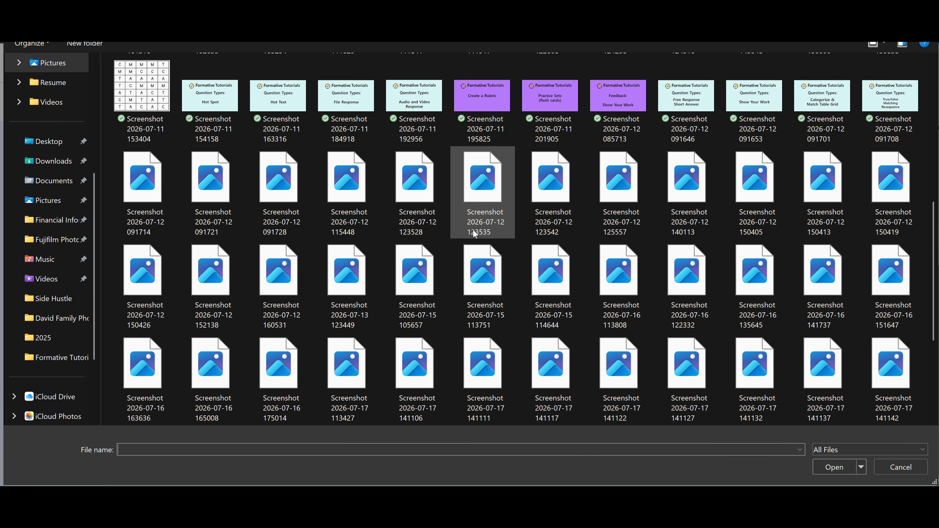
{"action": "double_click", "coordinate": [207, 387]}
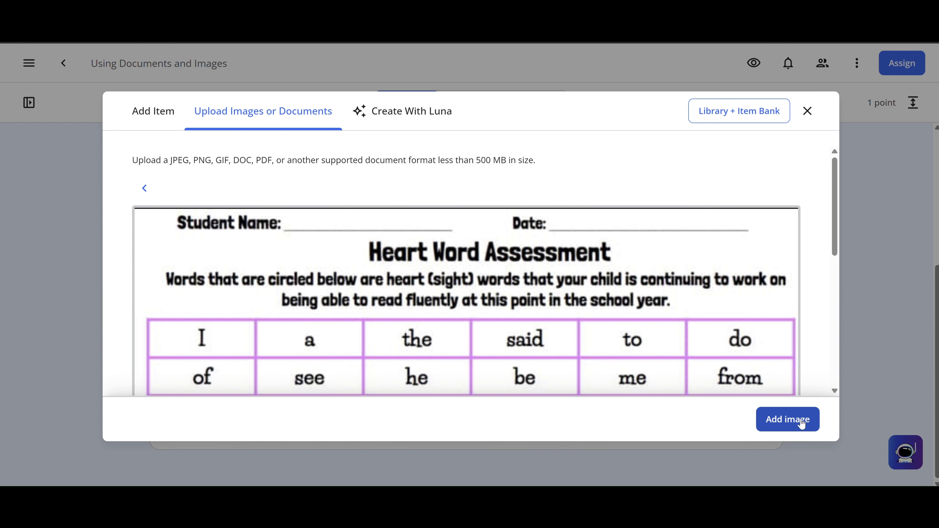
{"action": "left_click", "coordinate": [806, 425]}
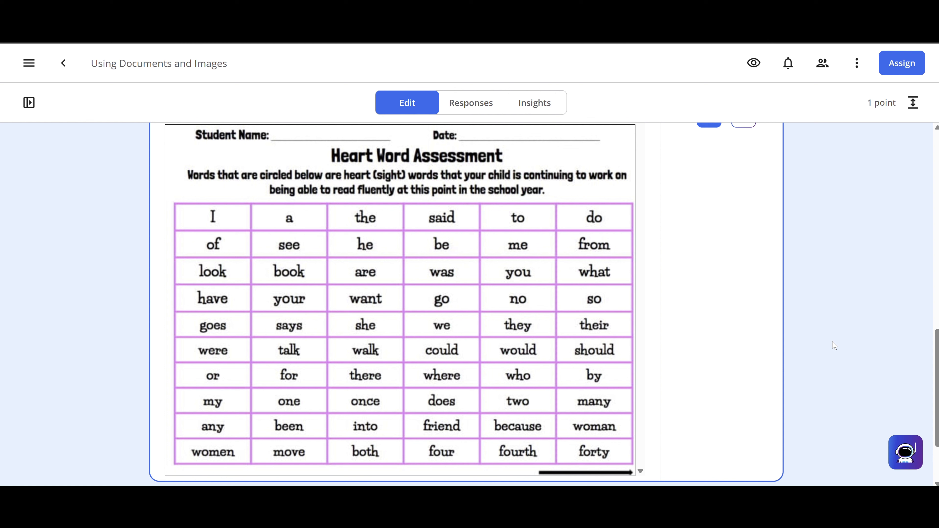
Add an Audio Response question beside the word "I" on the image, with the question text "Say the word.".
{"action": "left_click", "coordinate": [185, 220]}
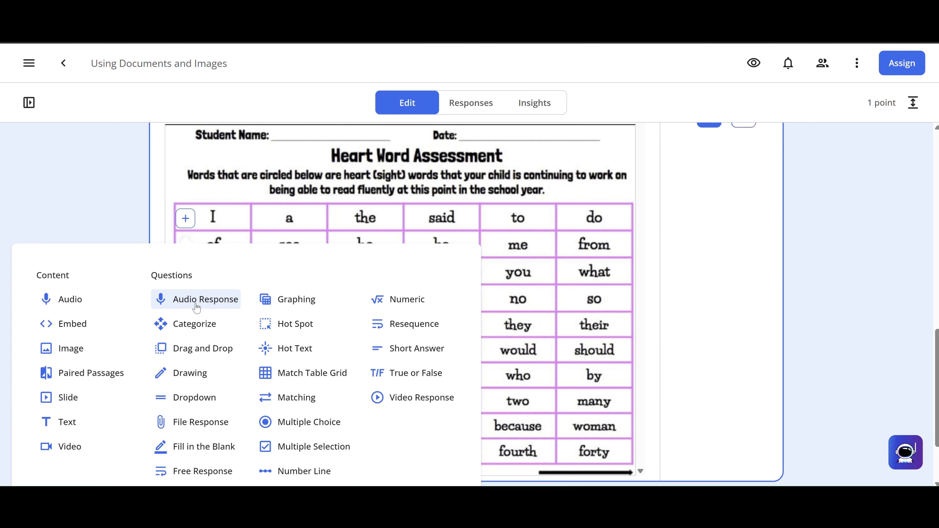
{"action": "left_click", "coordinate": [198, 301]}
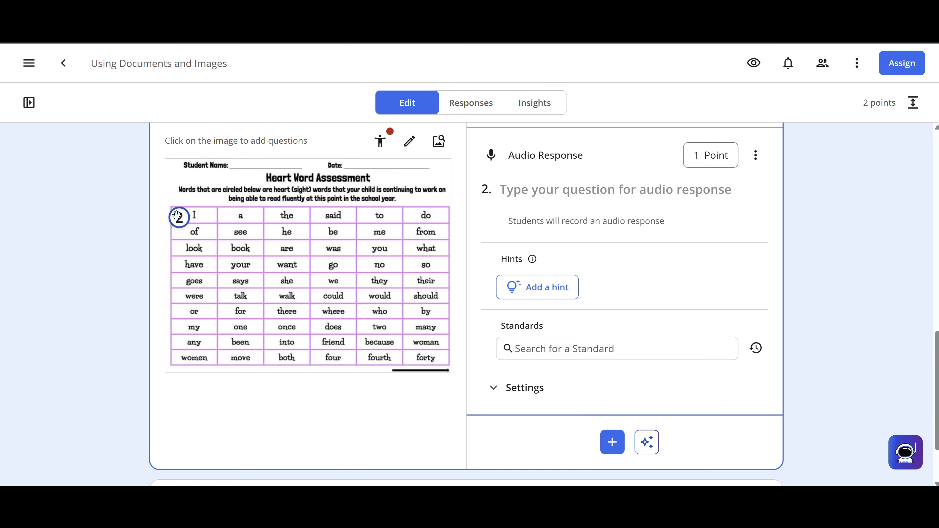
{"action": "left_click", "coordinate": [567, 182]}
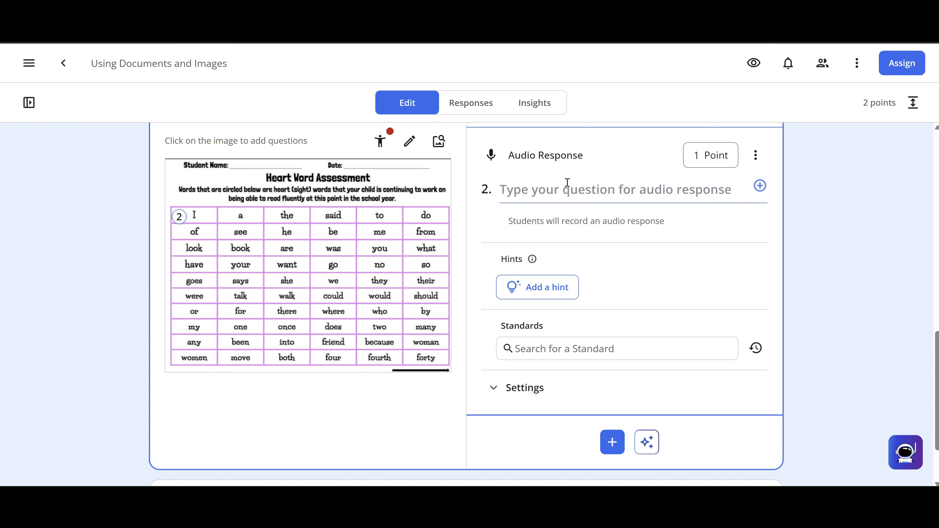
{"action": "type", "text": "Say "}
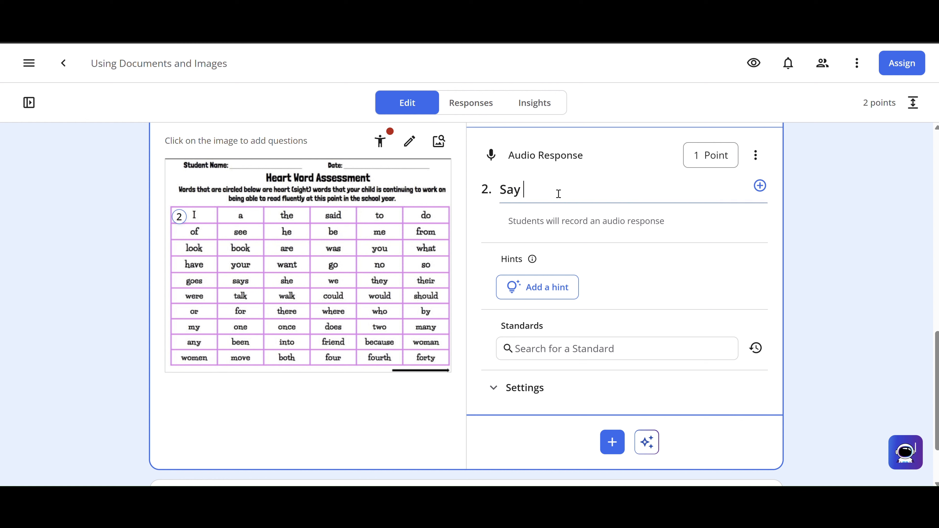
{"action": "type", "text": "the word."}
Record an audio clip with microphone access allowed and add it to the text of question 2.
{"action": "left_click", "coordinate": [762, 193]}
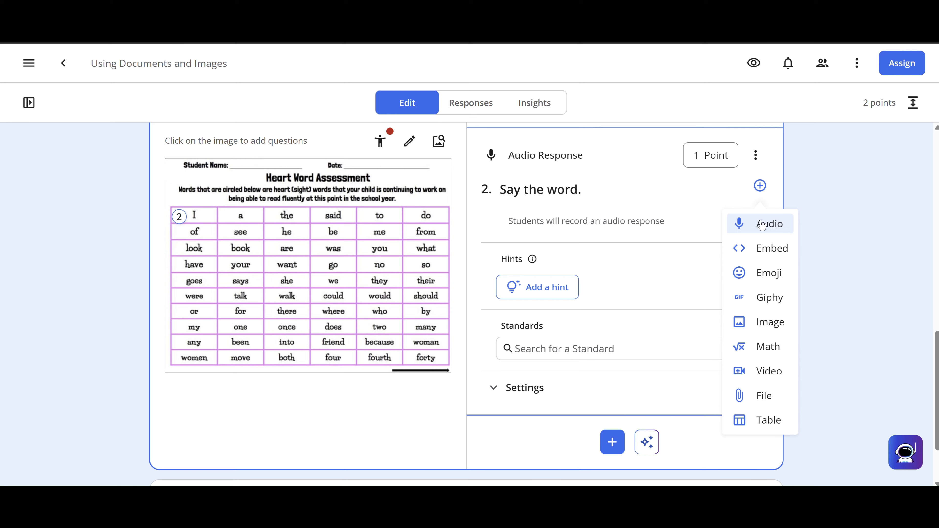
{"action": "left_click", "coordinate": [763, 224]}
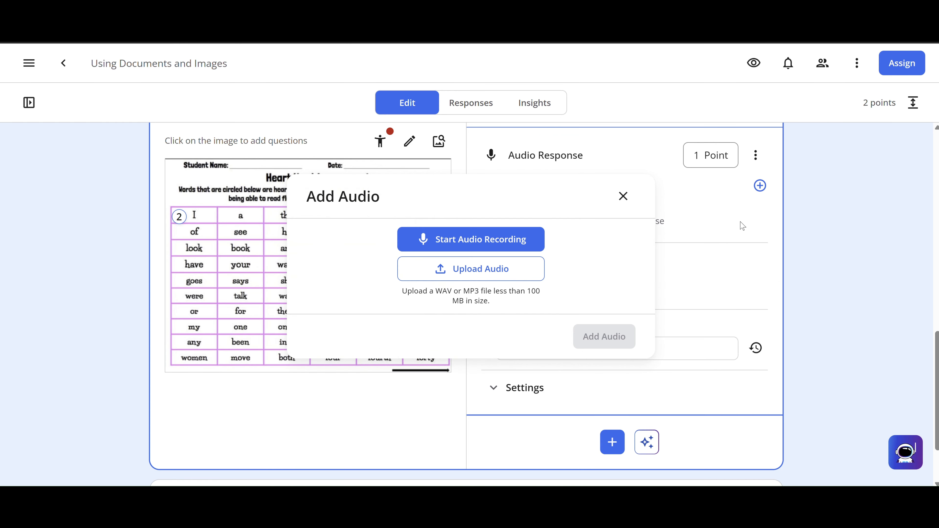
{"action": "left_click", "coordinate": [510, 244]}
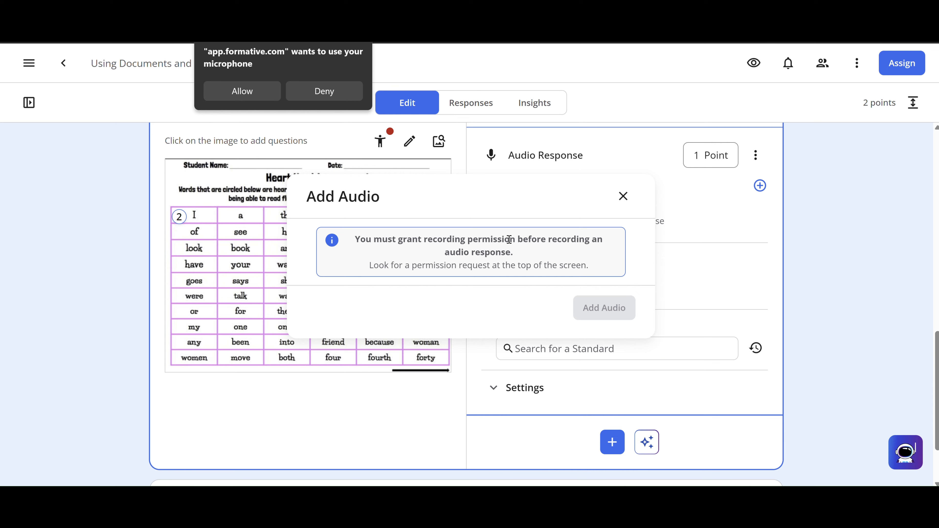
{"action": "left_click", "coordinate": [226, 93]}
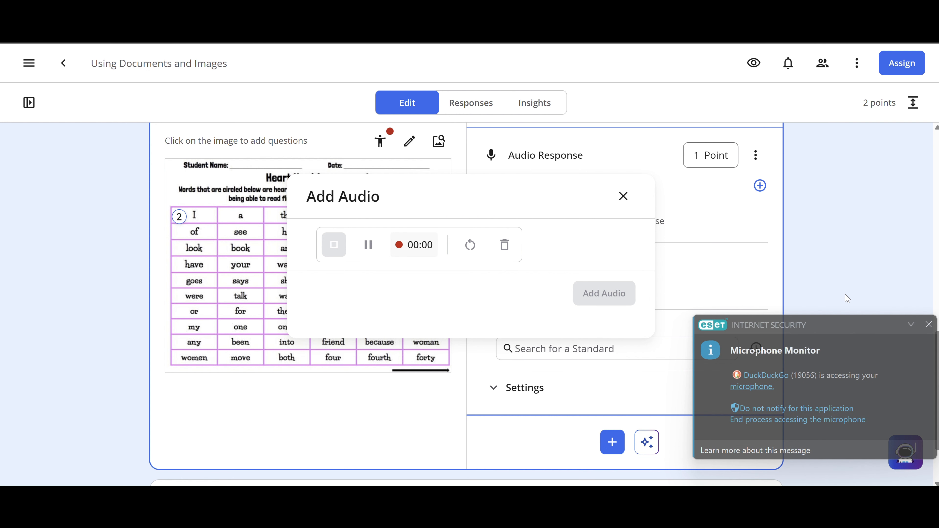
{"action": "left_click", "coordinate": [929, 325]}
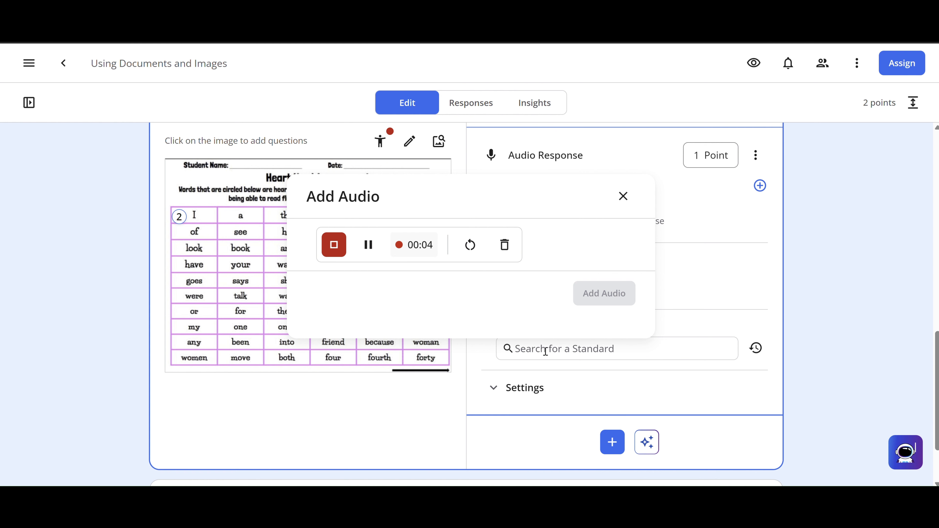
{"action": "left_click", "coordinate": [330, 249]}
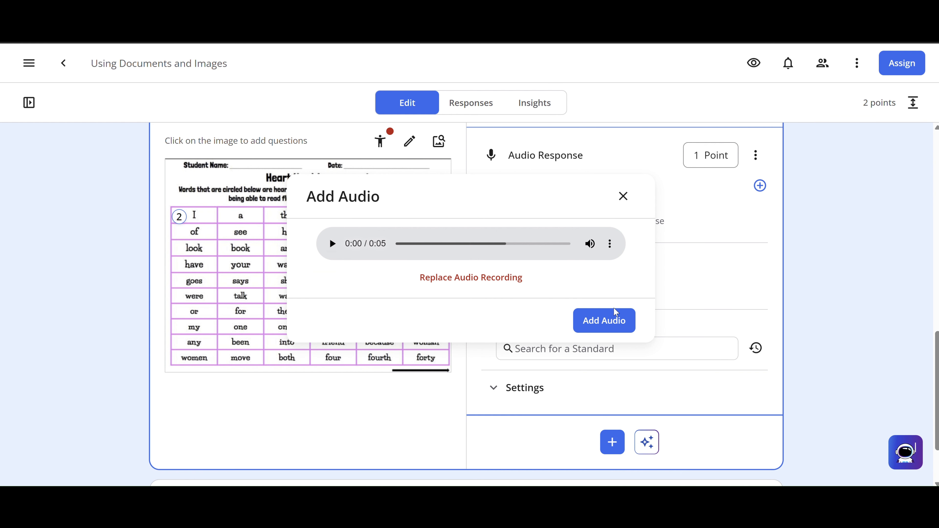
{"action": "left_click", "coordinate": [615, 314]}
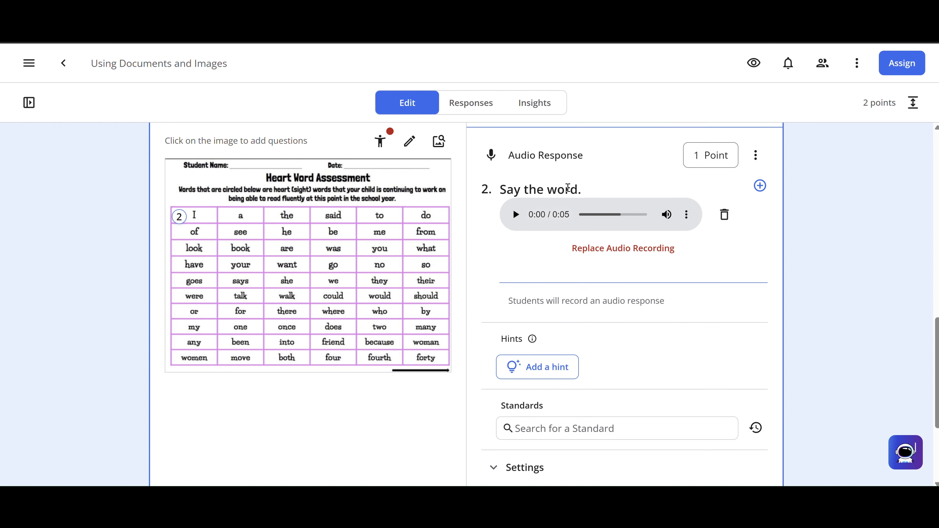
{"action": "left_click", "coordinate": [567, 189]}
{"action": "key", "text": "ctrl+a"}
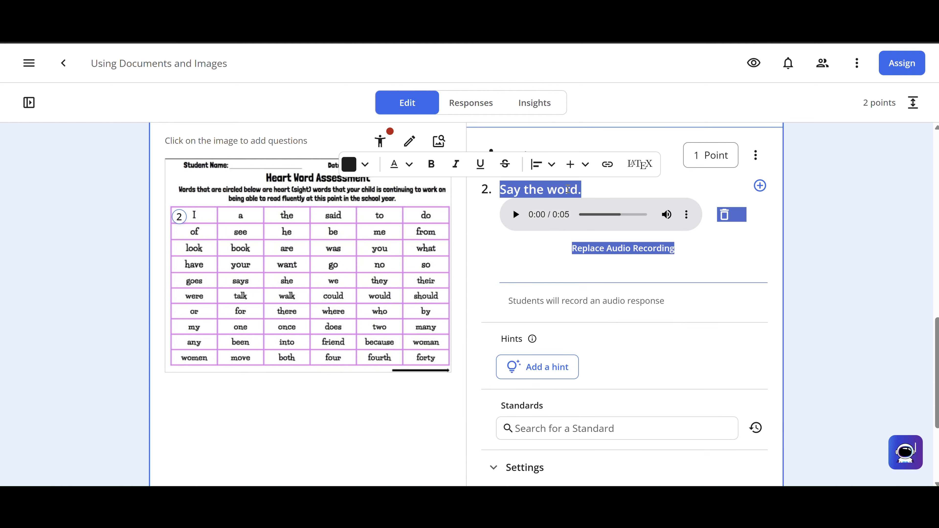
{"action": "left_click", "coordinate": [568, 189]}
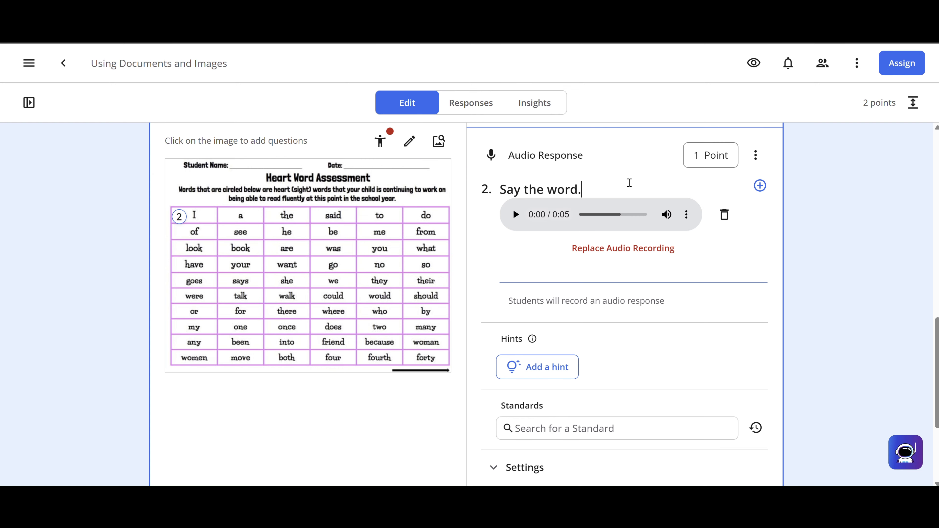
{"action": "left_click", "coordinate": [840, 246]}
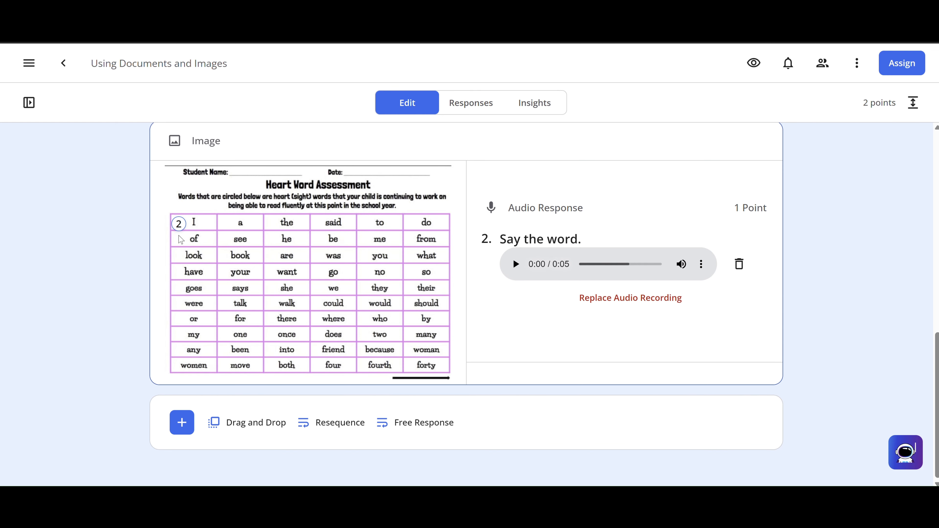
Add an Audio Response question beside the word "of" on the image, with the question text "Say the word.".
{"action": "left_click", "coordinate": [178, 240]}
{"action": "left_click", "coordinate": [178, 263]}
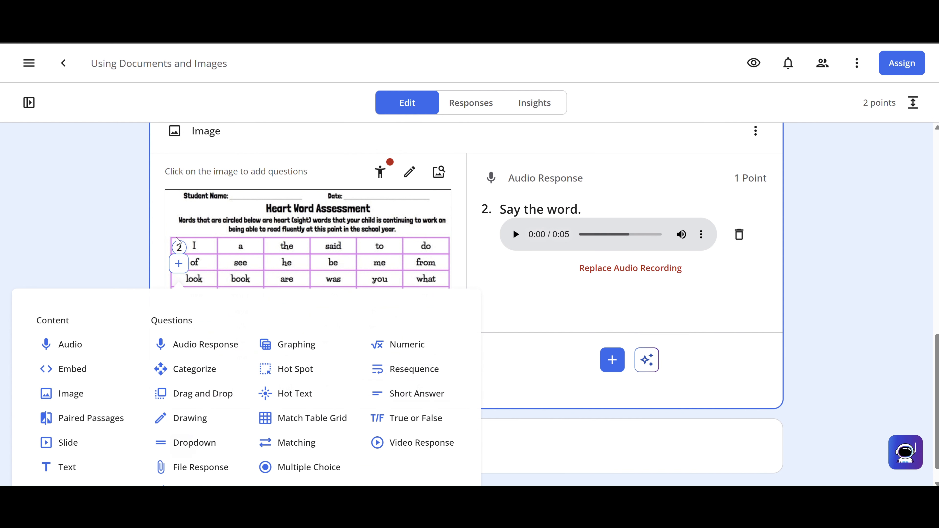
{"action": "left_click", "coordinate": [185, 351]}
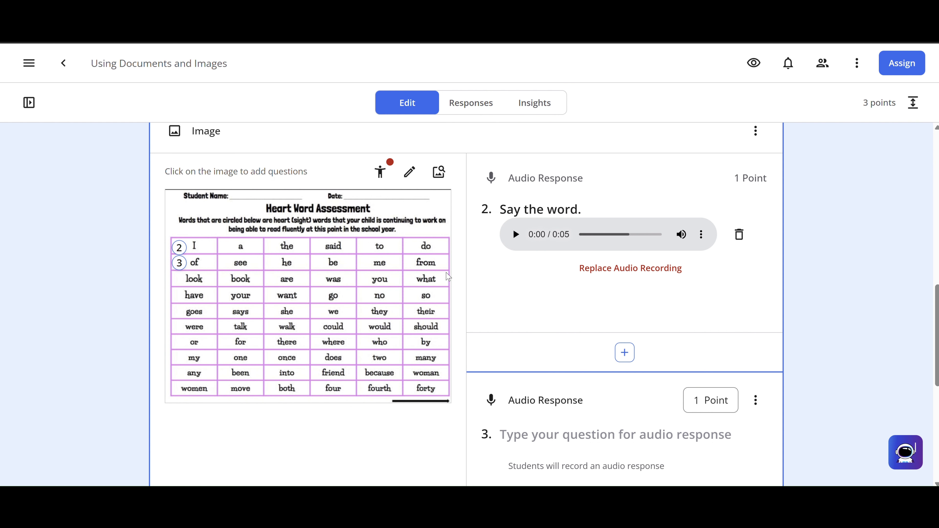
{"action": "scroll", "coordinate": [524, 313], "scroll_direction": "down", "scroll_amount": 2}
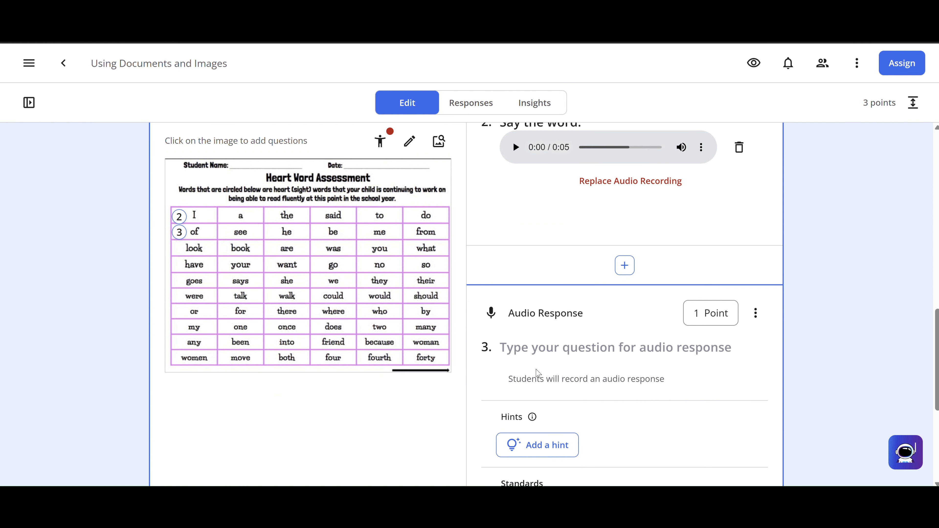
{"action": "left_click", "coordinate": [538, 356]}
{"action": "type", "text": "Say the word."}
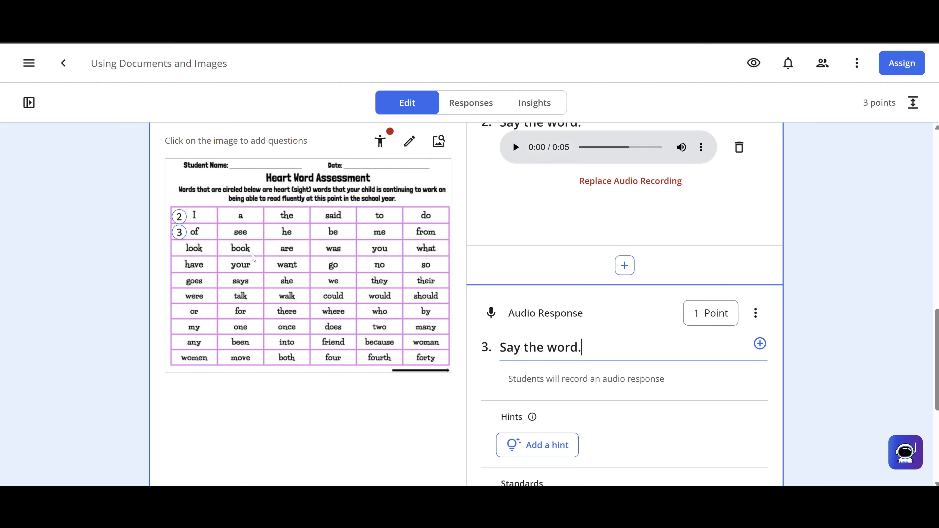
Add an Audio Response question beside the word "look" with the text "Say the word." and adjust its marker's position on the image.
{"action": "left_click", "coordinate": [179, 252]}
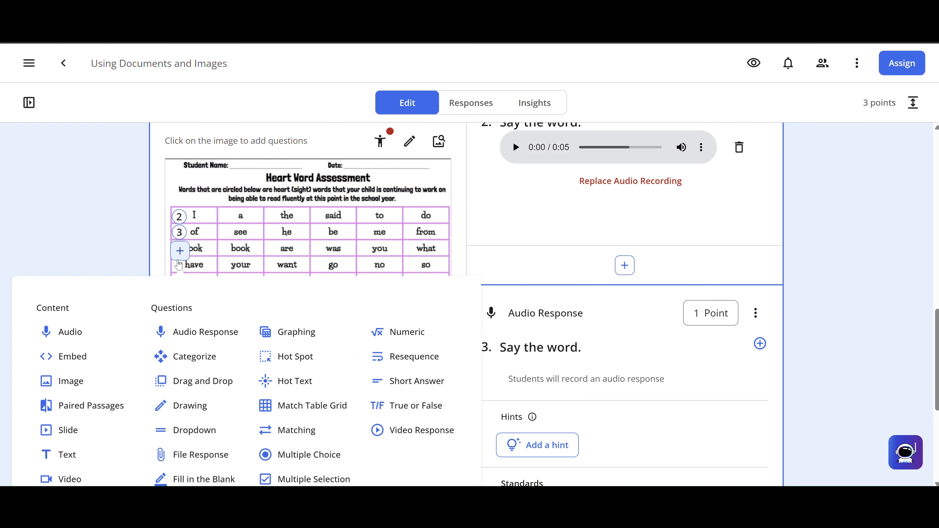
{"action": "left_click", "coordinate": [180, 334]}
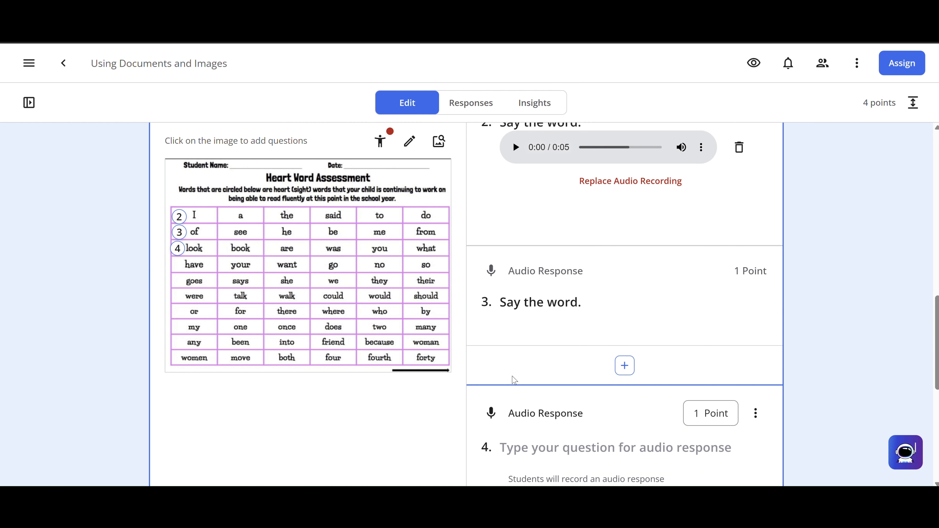
{"action": "left_click", "coordinate": [530, 442]}
{"action": "type", "text": "Say the word."}
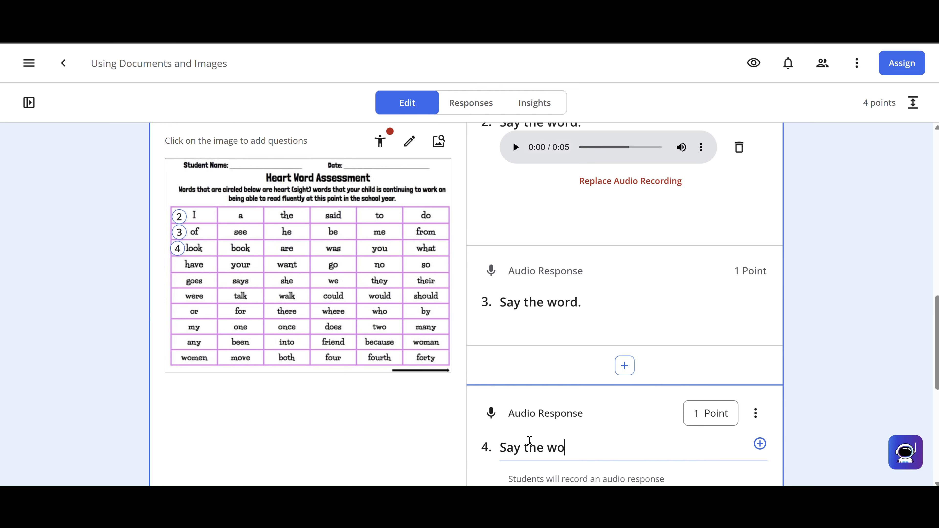
{"action": "left_click", "coordinate": [829, 345]}
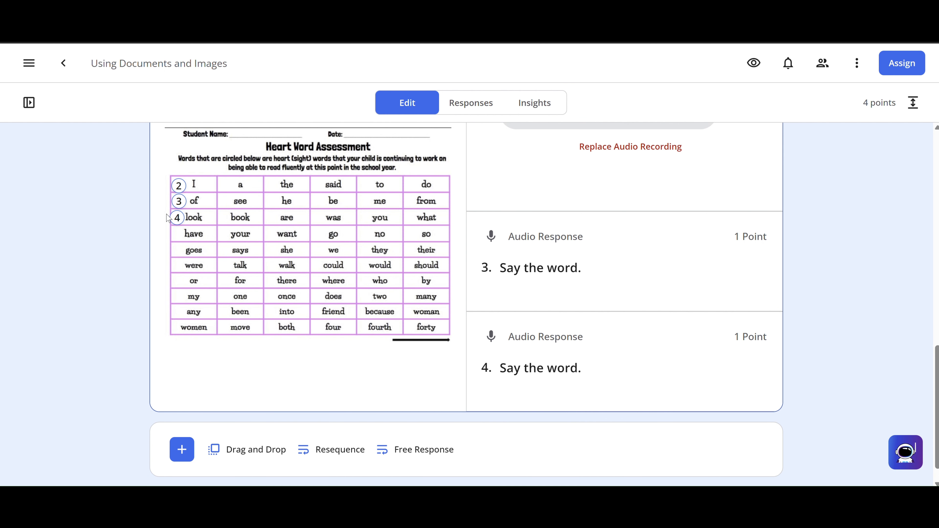
{"action": "left_click_drag", "start_coordinate": [176, 215], "coordinate": [179, 218]}
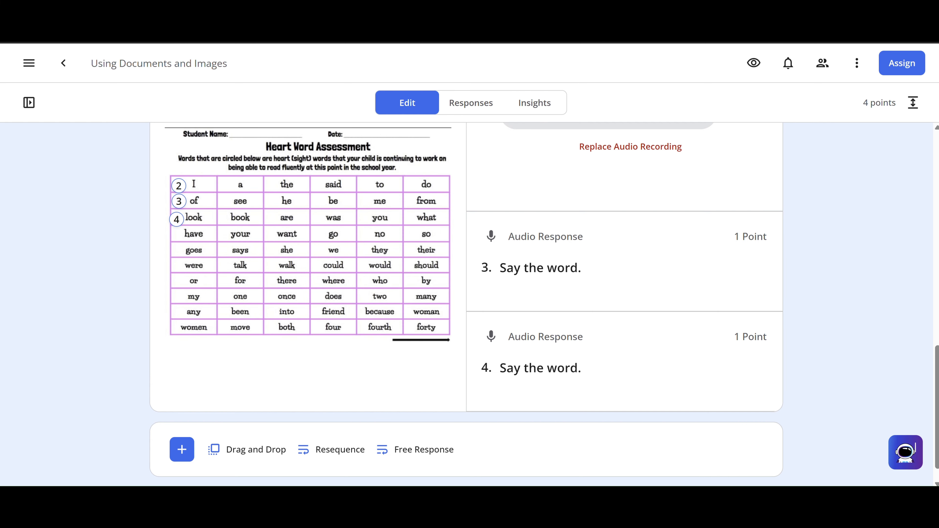
Open the student preview of the activity and look over the Thirteen Colonies map question down to its answer choices.
{"action": "left_click", "coordinate": [755, 65]}
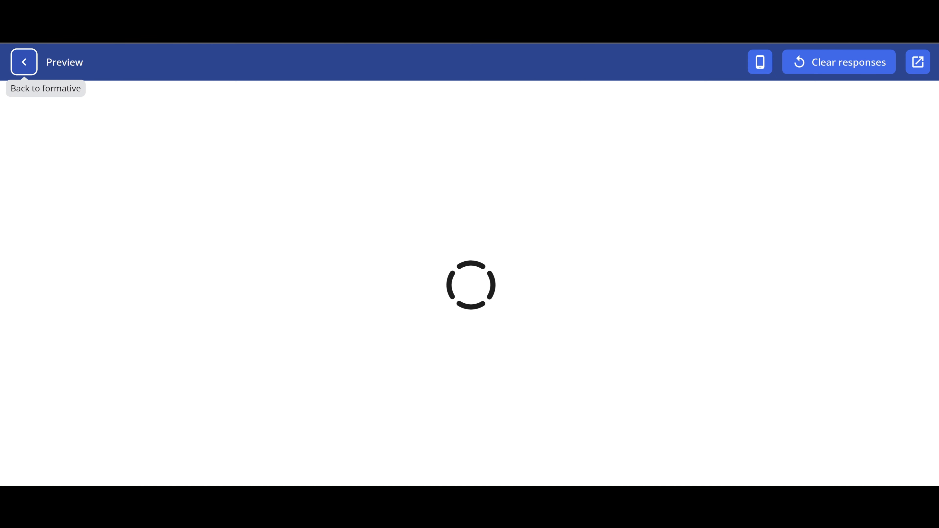
{"action": "scroll", "coordinate": [872, 352], "scroll_direction": "down", "scroll_amount": 5}
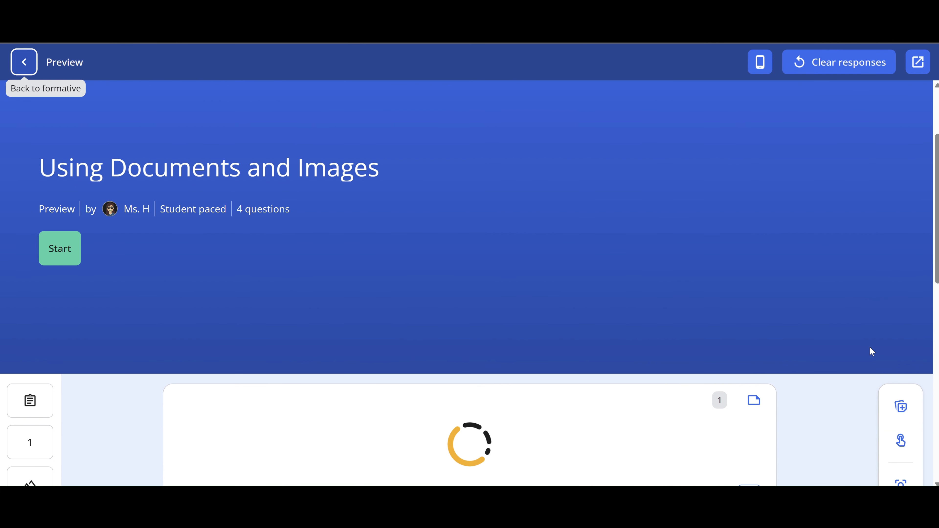
{"action": "scroll", "coordinate": [872, 352], "scroll_direction": "down", "scroll_amount": 5}
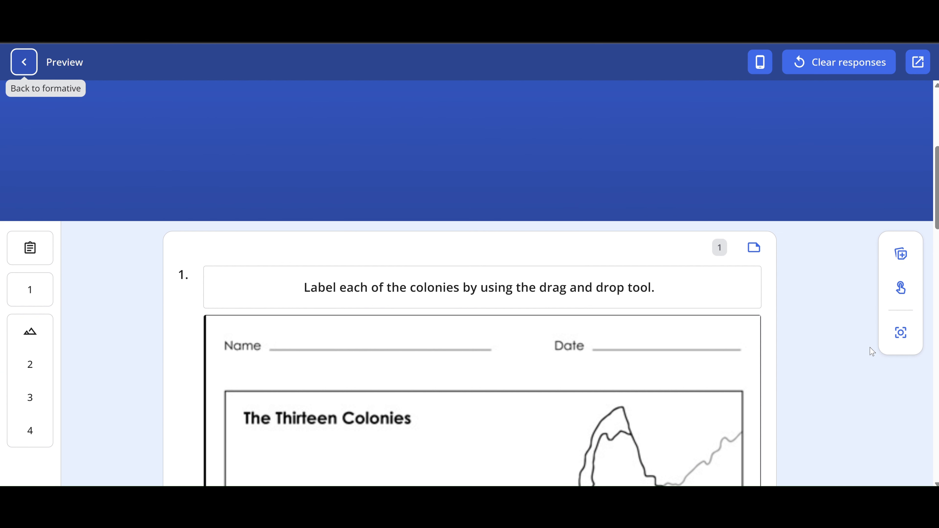
{"action": "scroll", "coordinate": [872, 352], "scroll_direction": "down", "scroll_amount": 5}
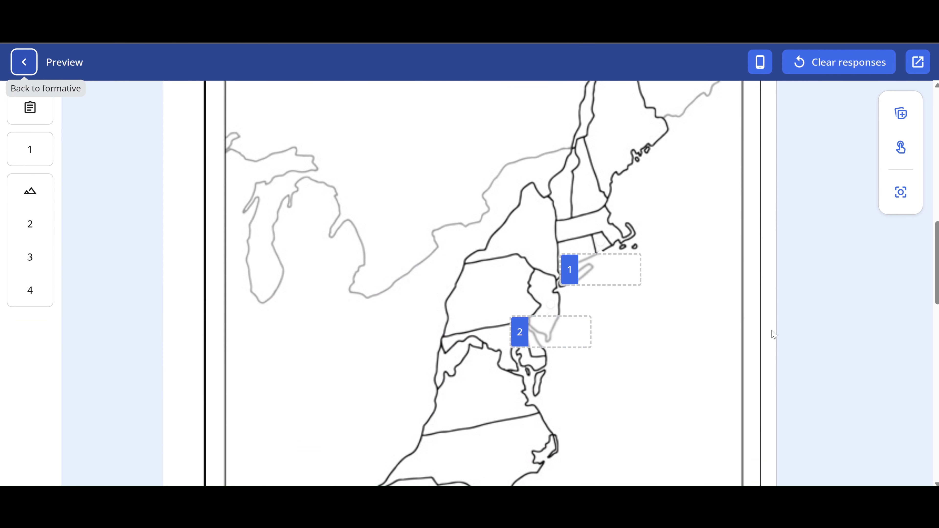
{"action": "scroll", "coordinate": [758, 334], "scroll_direction": "down", "scroll_amount": 4}
{"action": "scroll", "coordinate": [757, 333], "scroll_direction": "down", "scroll_amount": 5}
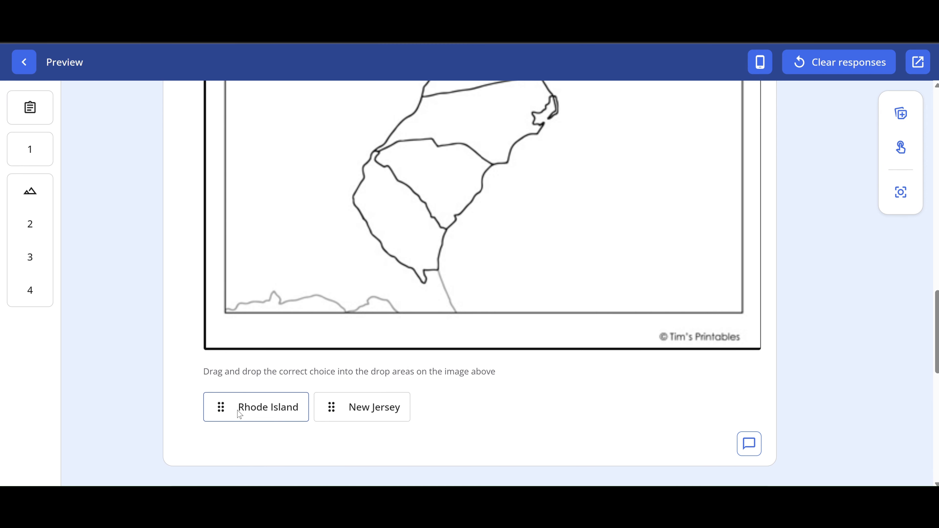
Try placing the Rhode Island choice in drop area 1 on the map and delete it from the area.
{"action": "left_click", "coordinate": [218, 410]}
{"action": "scroll", "coordinate": [275, 412], "scroll_direction": "up", "scroll_amount": 1}
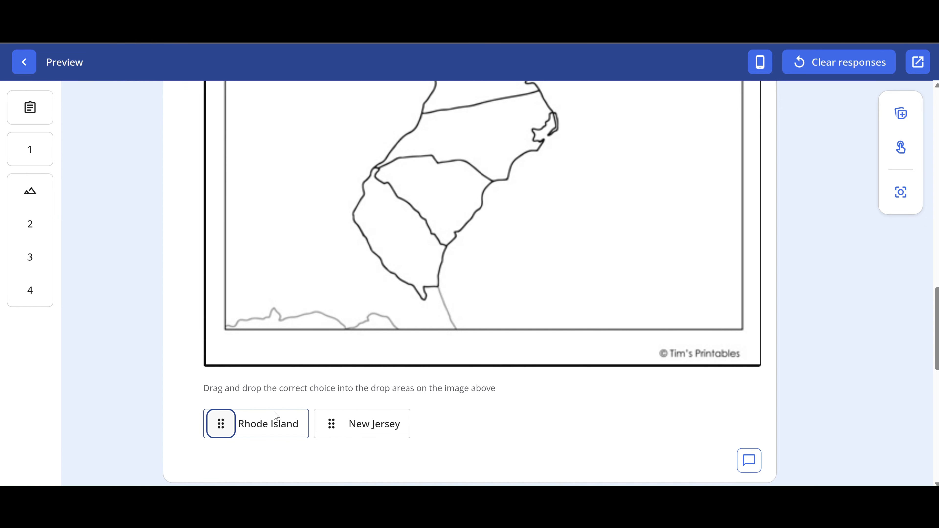
{"action": "scroll", "coordinate": [276, 417], "scroll_direction": "up", "scroll_amount": 8}
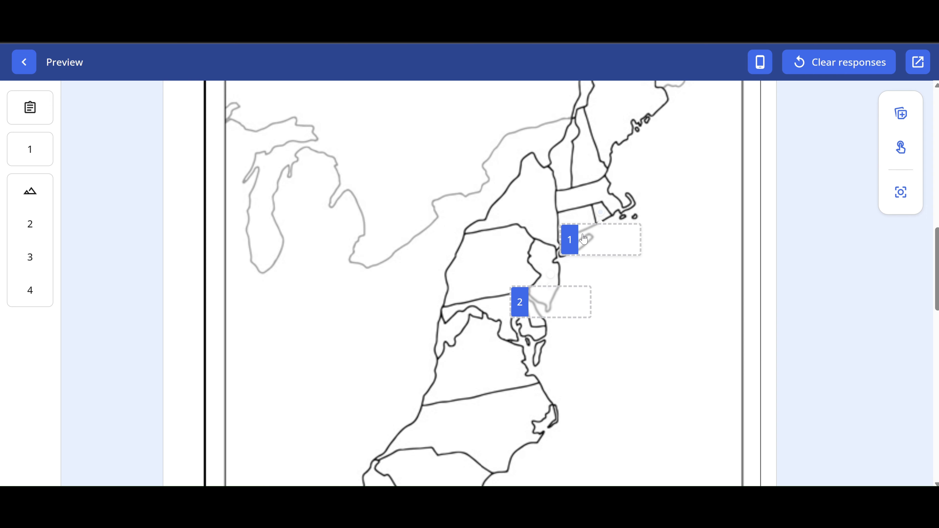
{"action": "left_click", "coordinate": [584, 240]}
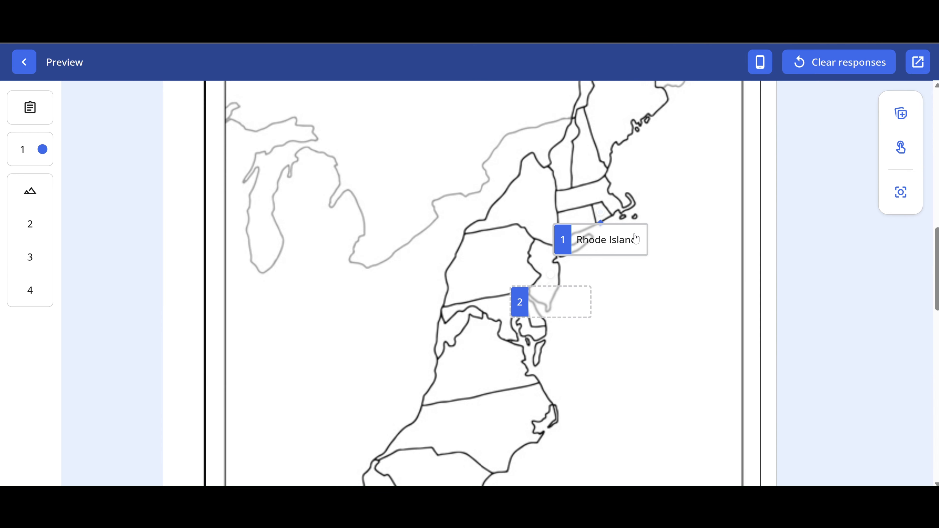
{"action": "left_click", "coordinate": [643, 245]}
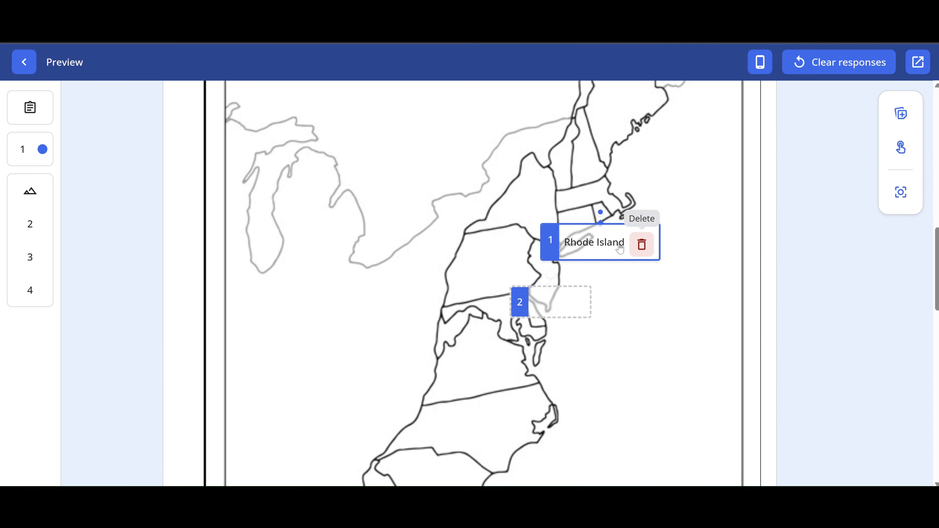
{"action": "left_click", "coordinate": [647, 247]}
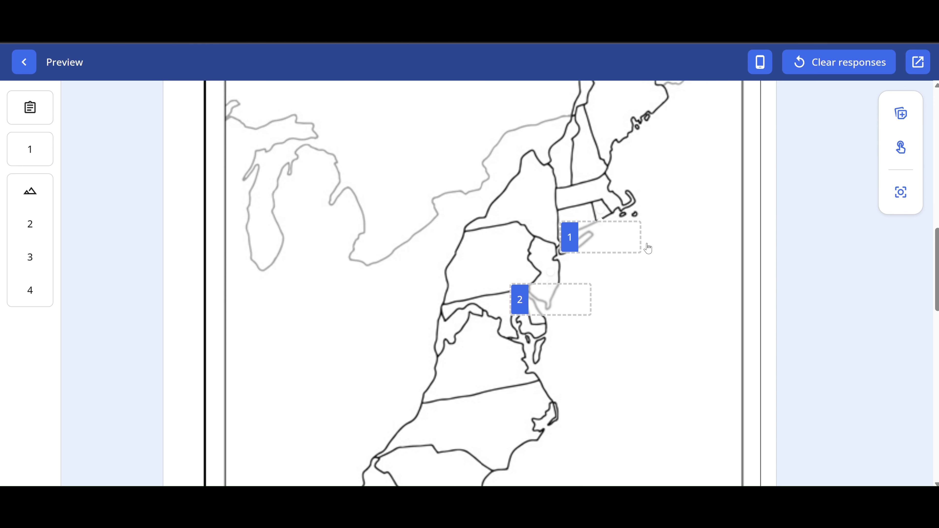
Place the Rhode Island choice in drop area 1 on the map.
{"action": "scroll", "coordinate": [648, 248], "scroll_direction": "down", "scroll_amount": 3}
{"action": "scroll", "coordinate": [647, 246], "scroll_direction": "down", "scroll_amount": 7}
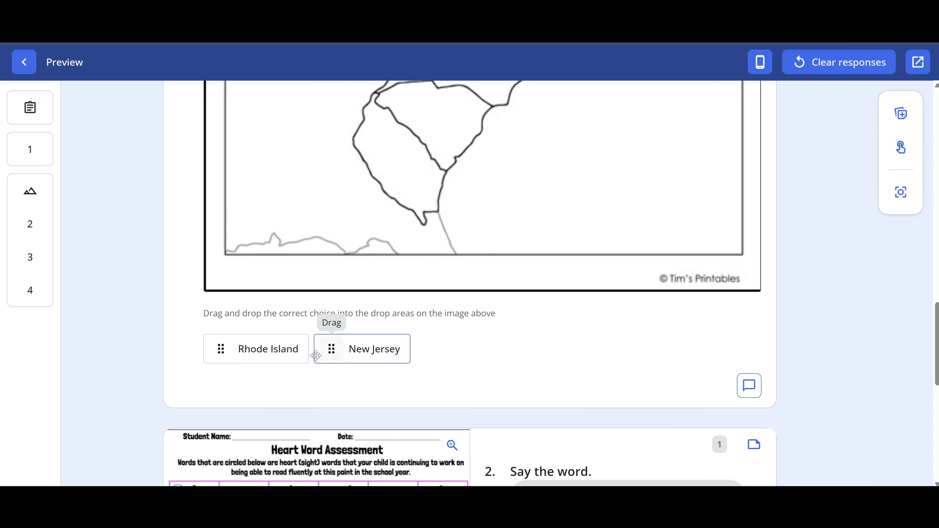
{"action": "left_click", "coordinate": [218, 354]}
{"action": "scroll", "coordinate": [218, 355], "scroll_direction": "up", "scroll_amount": 5}
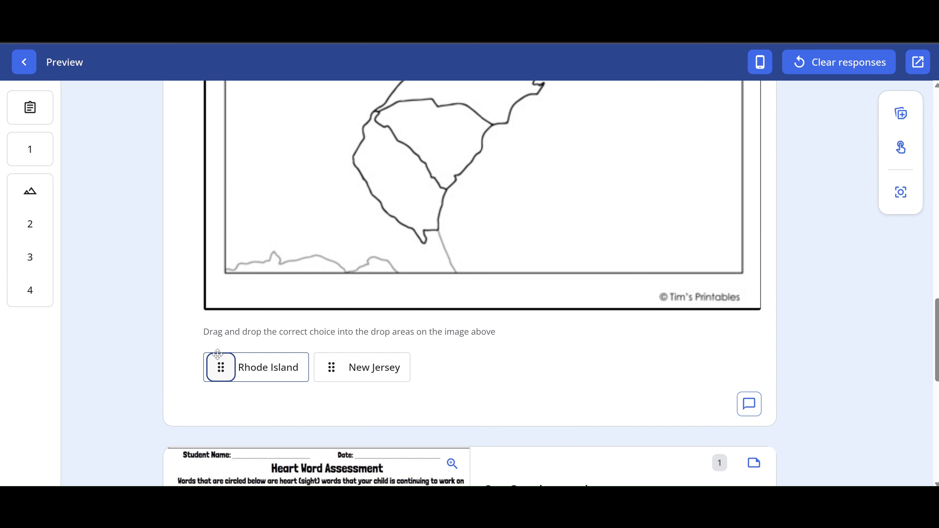
{"action": "scroll", "coordinate": [218, 355], "scroll_direction": "up", "scroll_amount": 5}
{"action": "left_click_drag", "start_coordinate": [217, 354], "coordinate": [591, 210]}
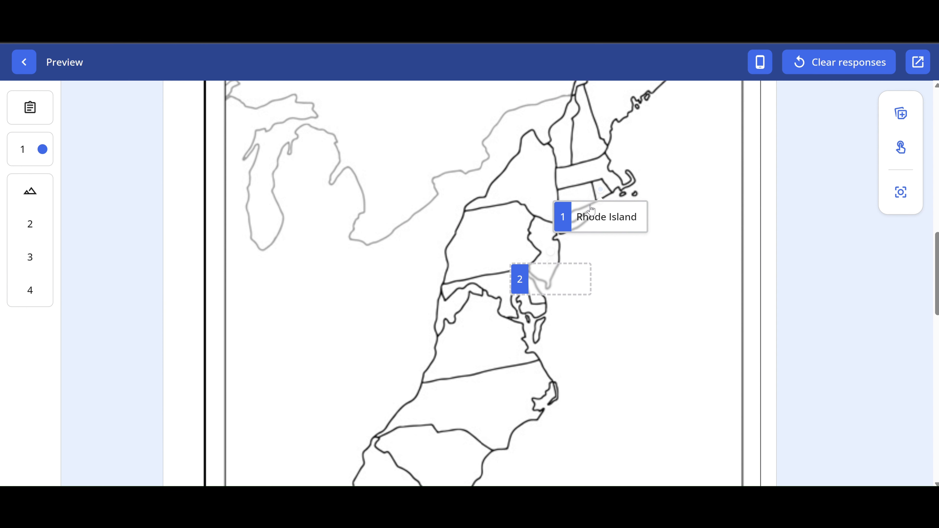
Place the New Jersey choice in drop area 2 on the map.
{"action": "scroll", "coordinate": [474, 335], "scroll_direction": "down", "scroll_amount": 5}
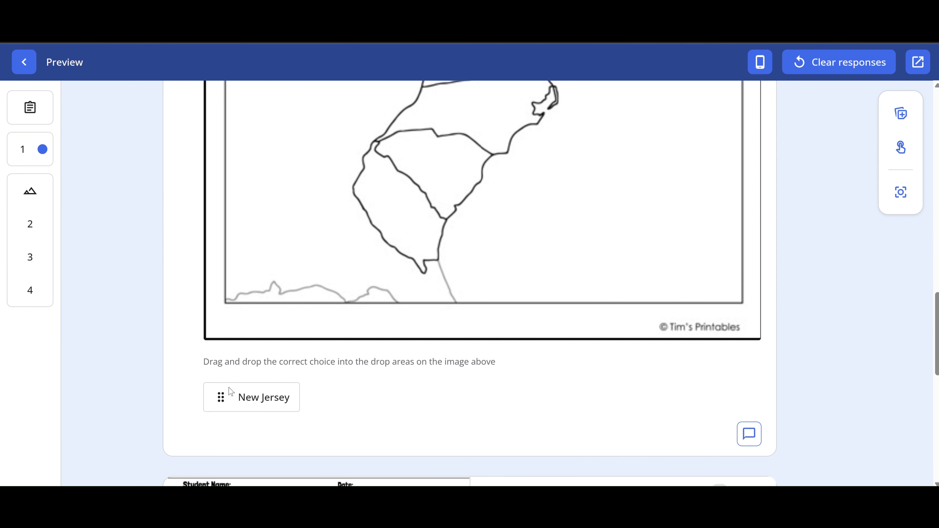
{"action": "left_click", "coordinate": [227, 403]}
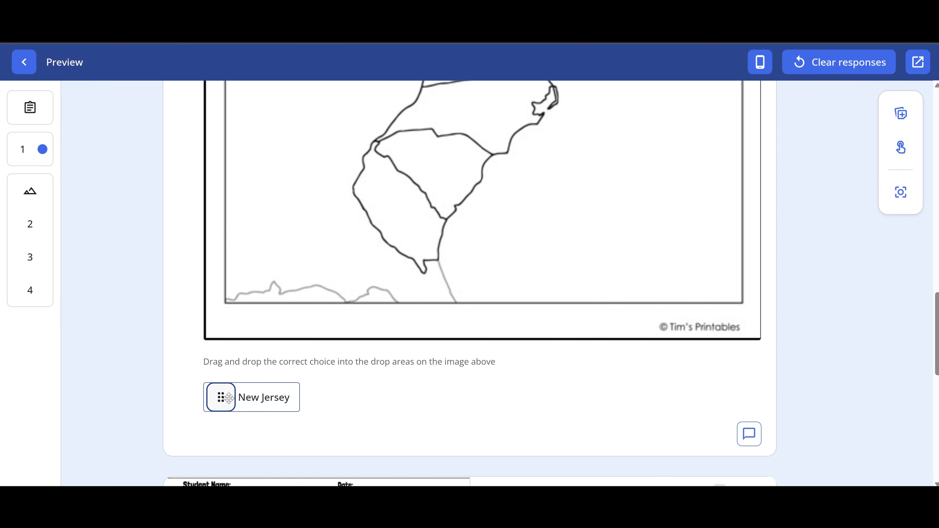
{"action": "left_click_drag", "start_coordinate": [228, 402], "coordinate": [535, 172]}
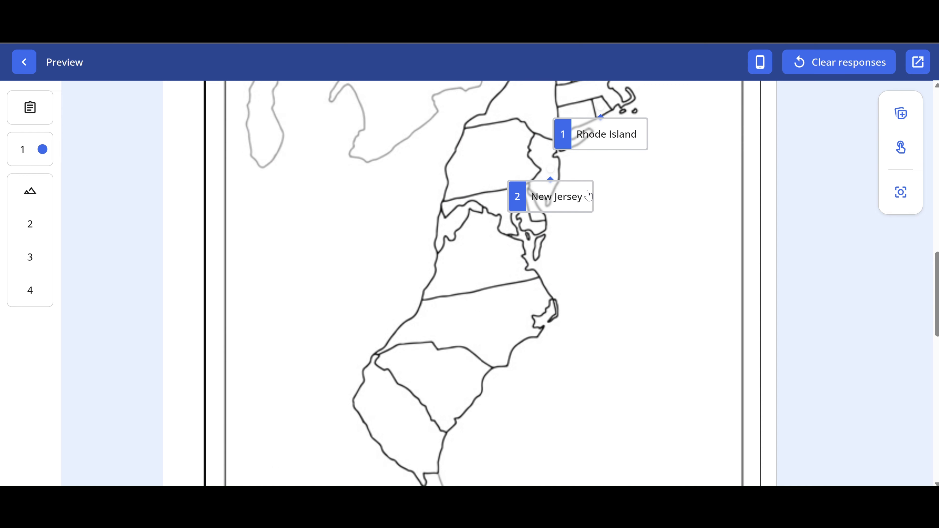
Record an audio response about 3 seconds long as the student's answer to question 2 beside the Heart Word Assessment image.
{"action": "scroll", "coordinate": [618, 275], "scroll_direction": "down", "scroll_amount": 3}
{"action": "scroll", "coordinate": [619, 275], "scroll_direction": "down", "scroll_amount": 8}
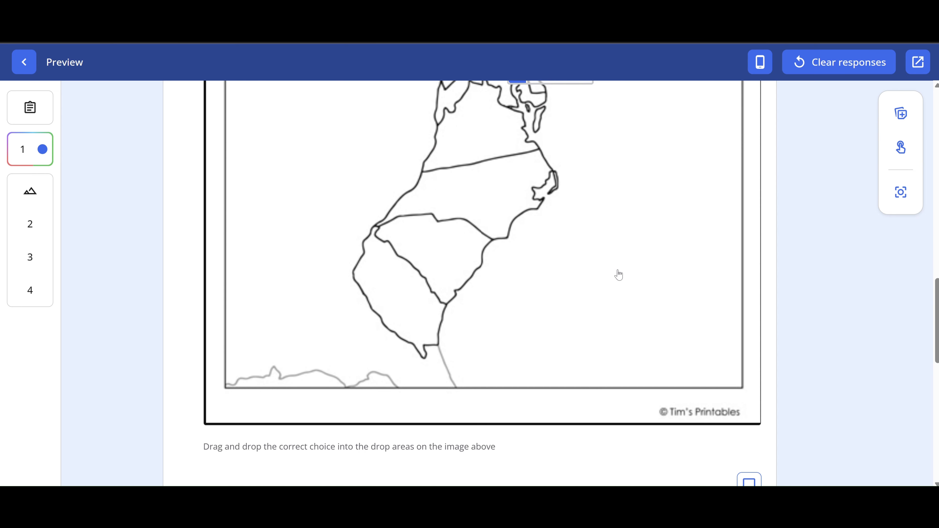
{"action": "scroll", "coordinate": [620, 274], "scroll_direction": "down", "scroll_amount": 2}
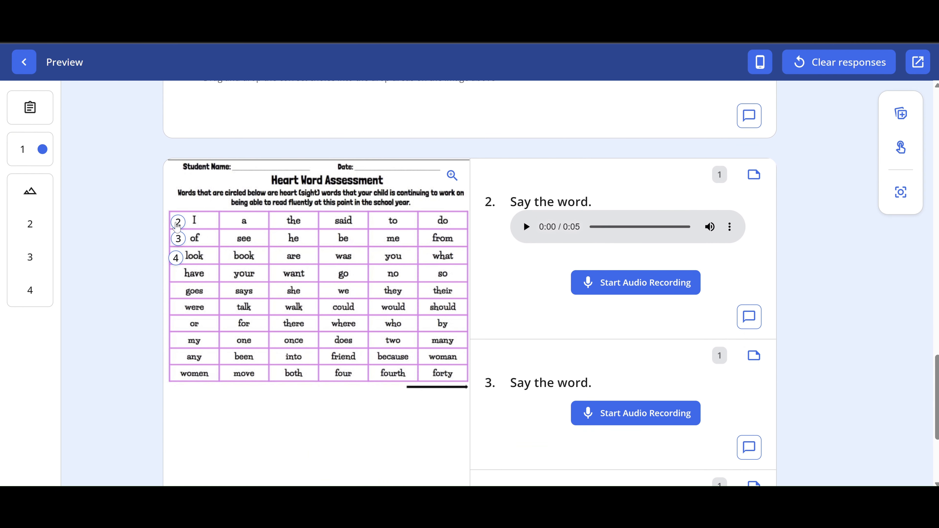
{"action": "scroll", "coordinate": [535, 312], "scroll_direction": "down", "scroll_amount": 1}
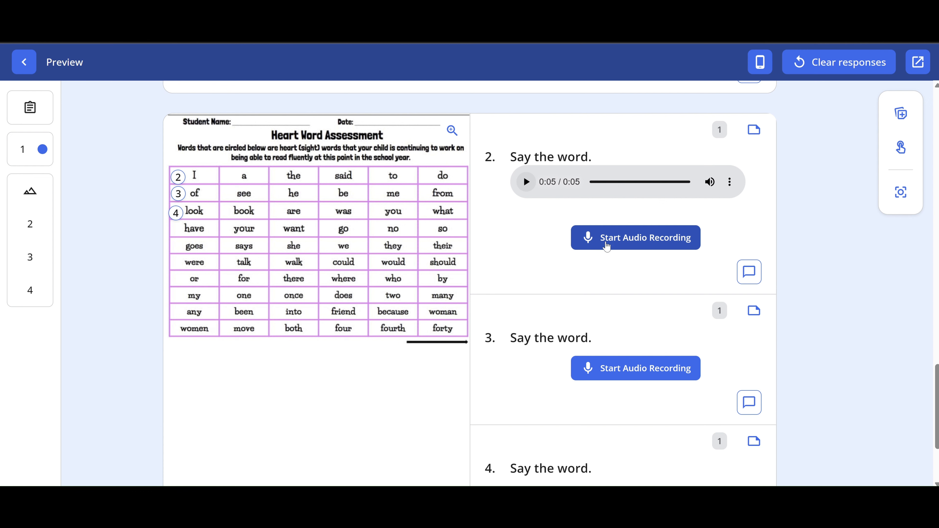
{"action": "left_click", "coordinate": [607, 246]}
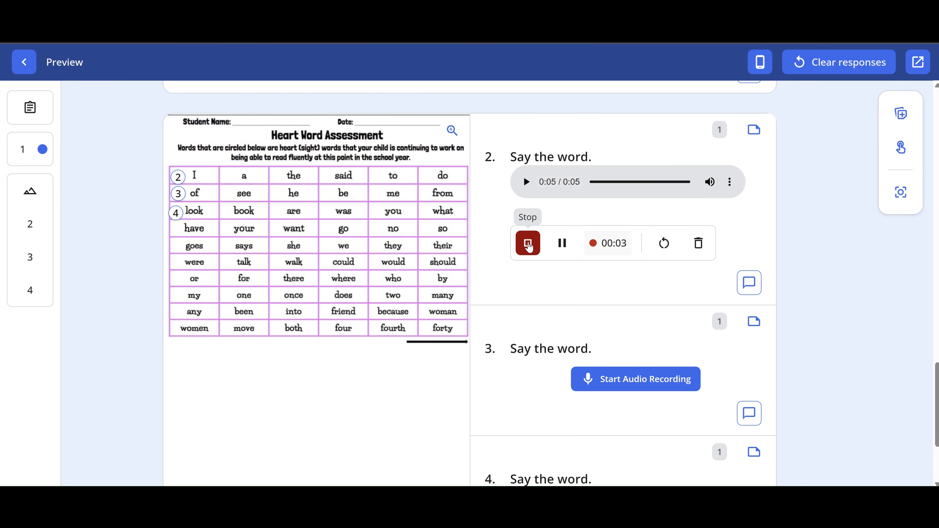
{"action": "left_click", "coordinate": [529, 246]}
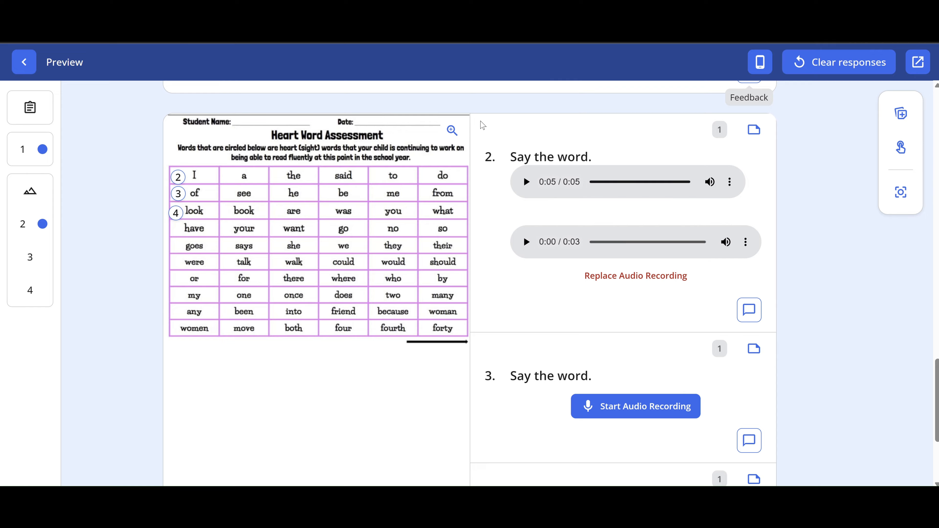
Review the answered map question and the Heart Word Assessment questions in the student preview.
{"action": "scroll", "coordinate": [490, 97], "scroll_direction": "up", "scroll_amount": 10}
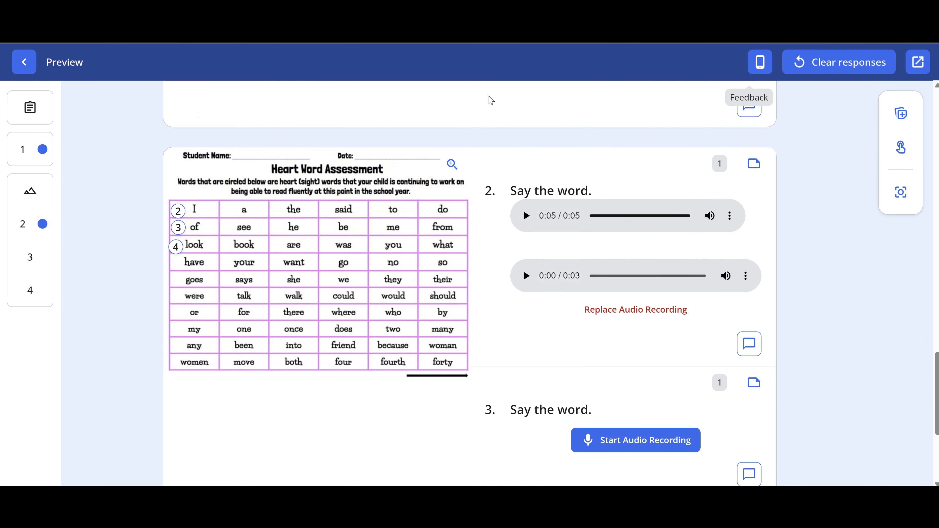
{"action": "scroll", "coordinate": [490, 100], "scroll_direction": "up", "scroll_amount": 10}
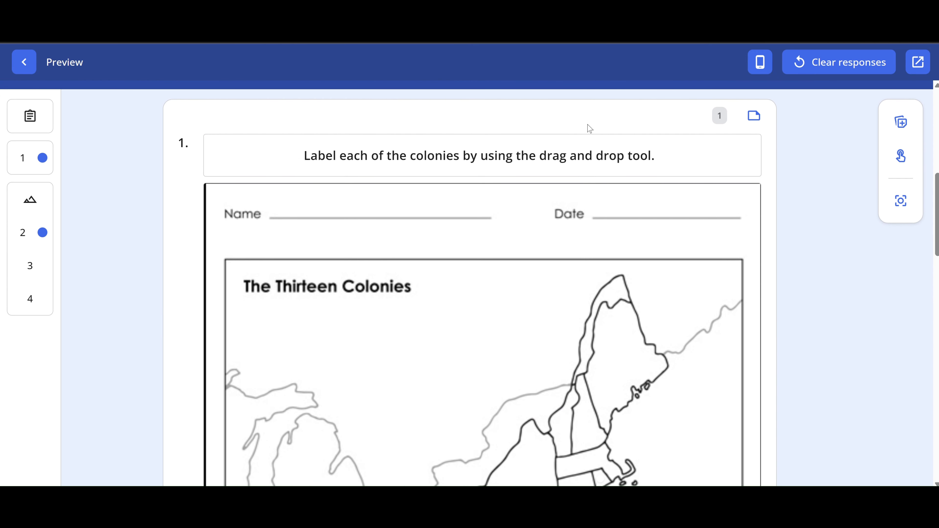
{"action": "scroll", "coordinate": [664, 161], "scroll_direction": "down", "scroll_amount": 7}
{"action": "scroll", "coordinate": [668, 165], "scroll_direction": "down", "scroll_amount": 12}
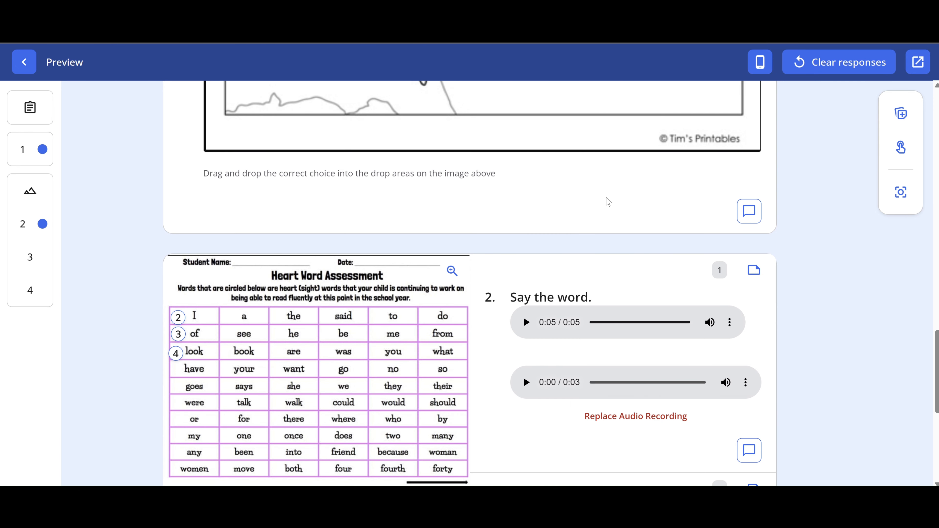
{"action": "scroll", "coordinate": [609, 201], "scroll_direction": "up", "scroll_amount": 15}
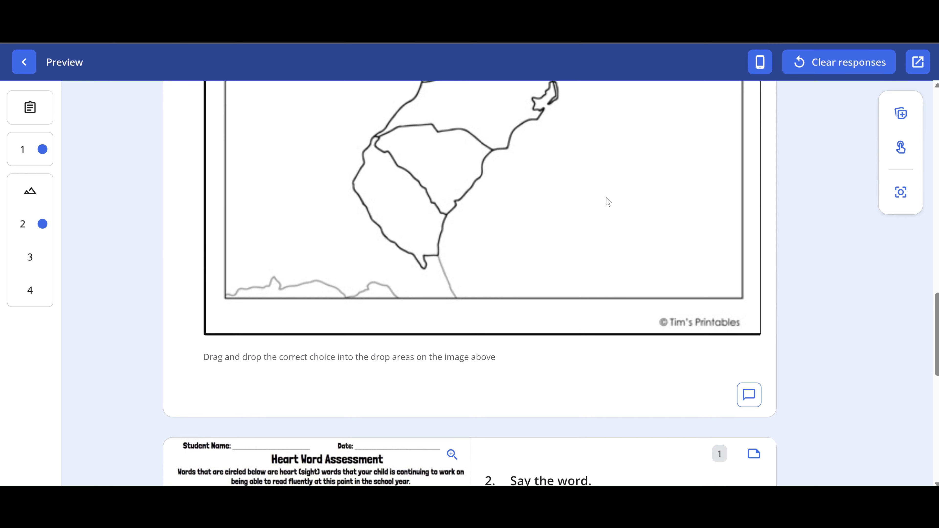
{"action": "scroll", "coordinate": [607, 203], "scroll_direction": "up", "scroll_amount": 1}
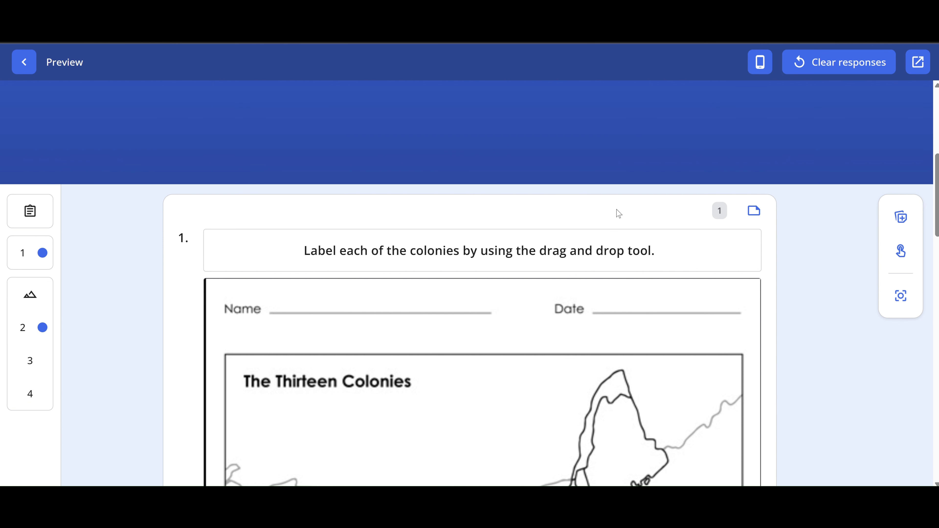
{"action": "scroll", "coordinate": [619, 214], "scroll_direction": "down", "scroll_amount": 5}
{"action": "scroll", "coordinate": [619, 214], "scroll_direction": "down", "scroll_amount": 17}
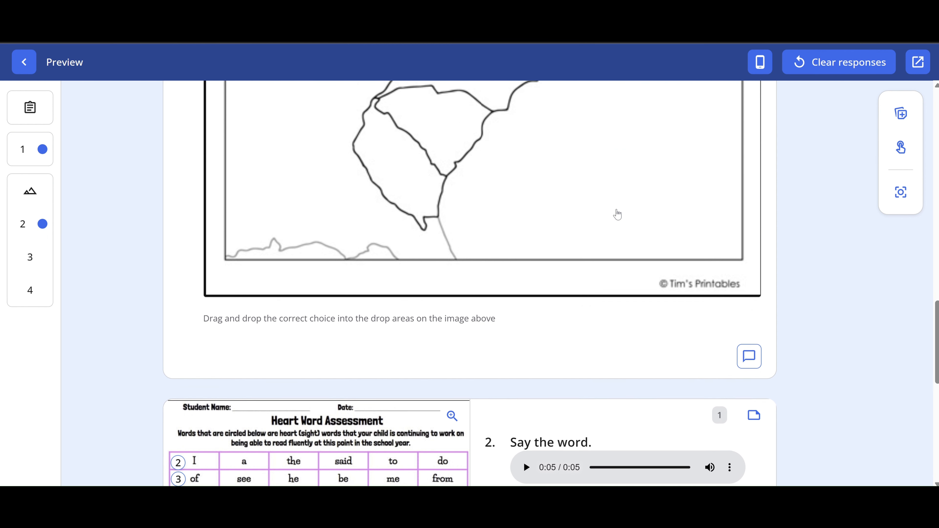
{"action": "scroll", "coordinate": [619, 213], "scroll_direction": "down", "scroll_amount": 1}
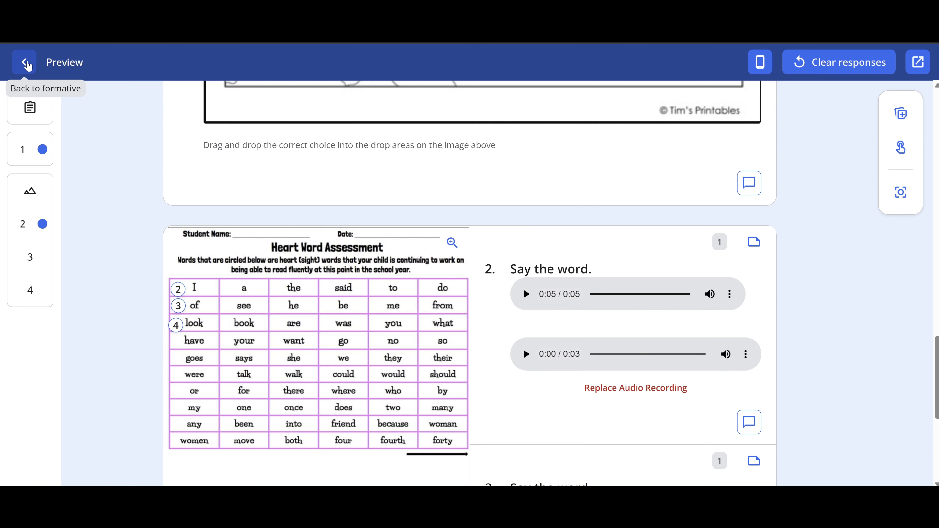
Return from the preview to the activity editor and select the Heart Word Assessment image item.
{"action": "left_click", "coordinate": [24, 62]}
{"action": "scroll", "coordinate": [268, 216], "scroll_direction": "up", "scroll_amount": 5}
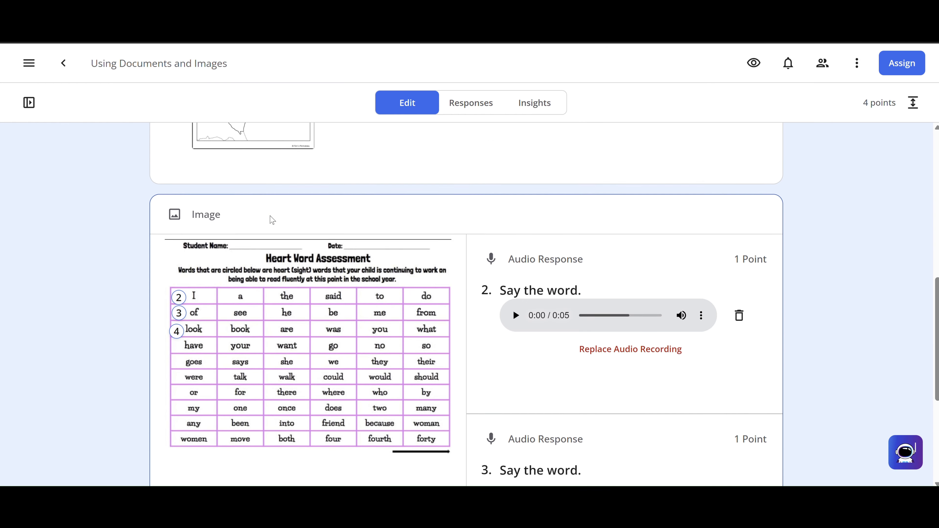
{"action": "left_click", "coordinate": [484, 232]}
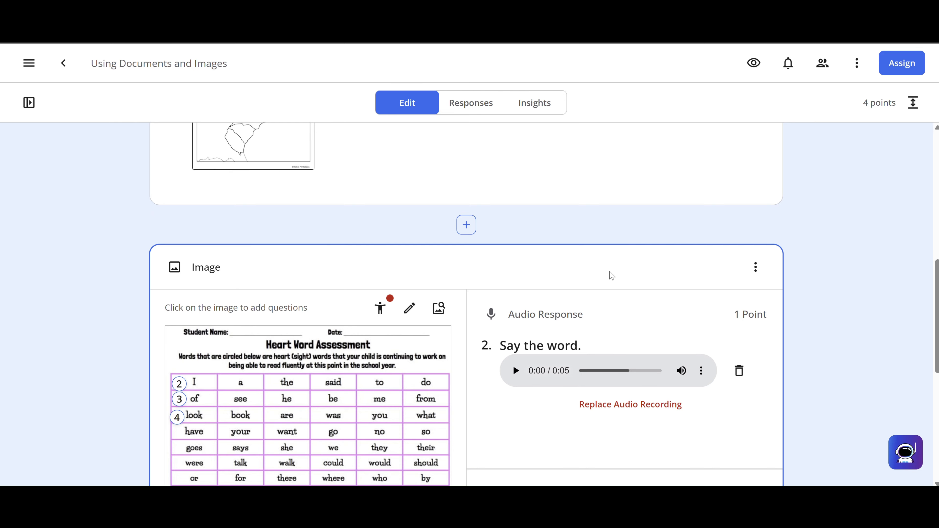
Move the Heart Word Assessment image item with its questions above the drag-and-drop question, directly below the title banner.
{"action": "left_click", "coordinate": [757, 273]}
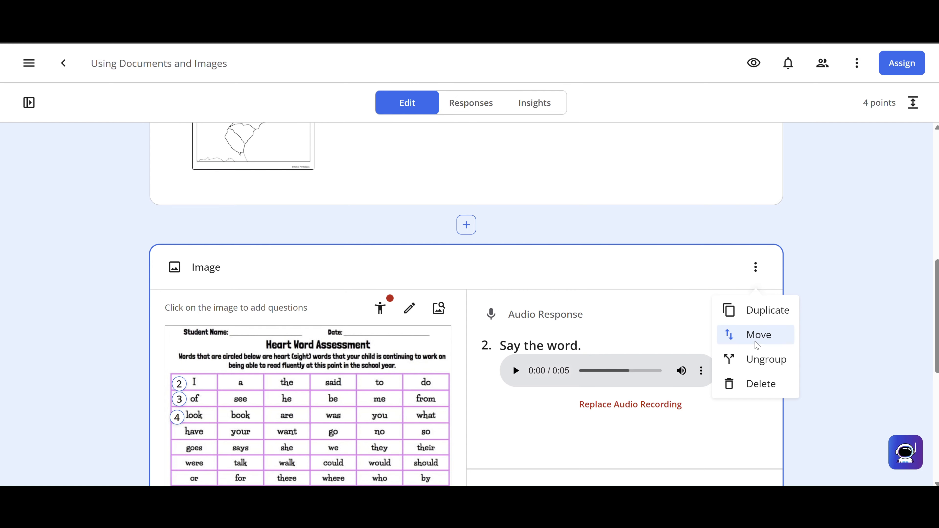
{"action": "left_click", "coordinate": [756, 344]}
{"action": "scroll", "coordinate": [582, 283], "scroll_direction": "up", "scroll_amount": 3}
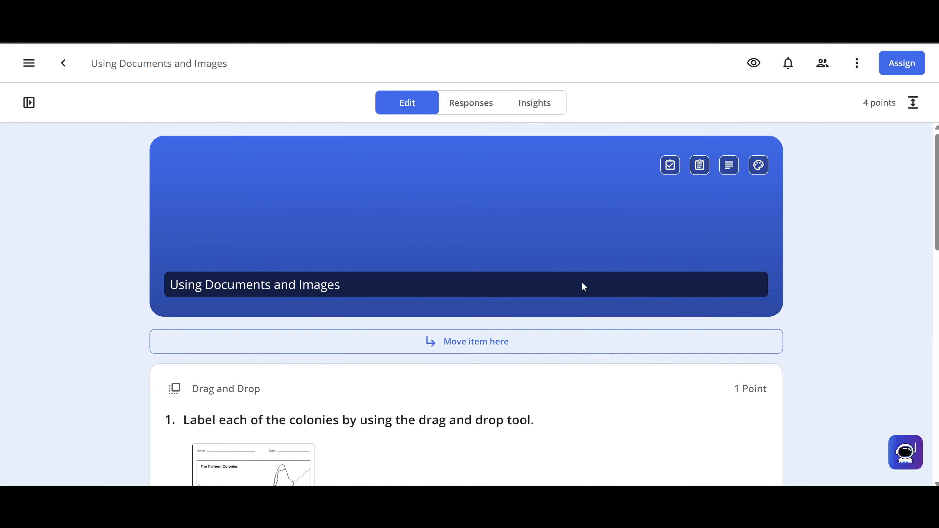
{"action": "scroll", "coordinate": [582, 283], "scroll_direction": "down", "scroll_amount": 1}
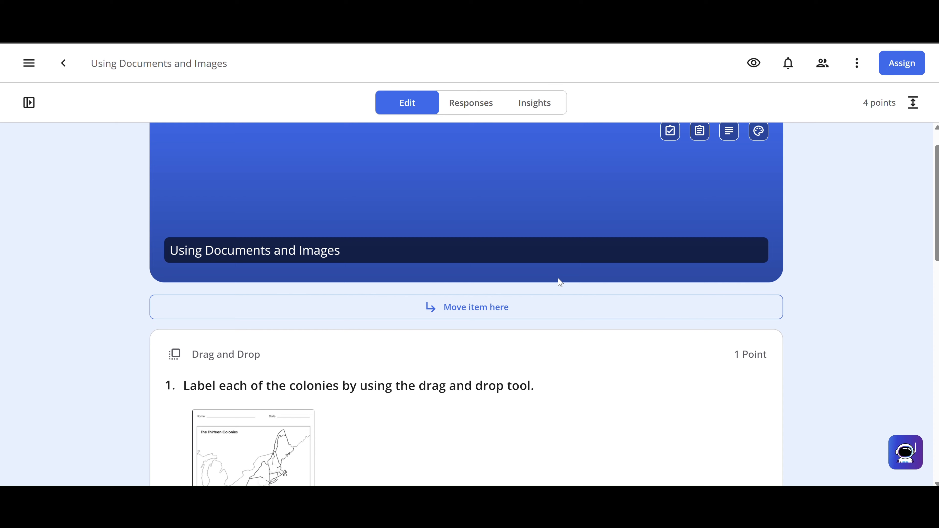
{"action": "left_click", "coordinate": [424, 316]}
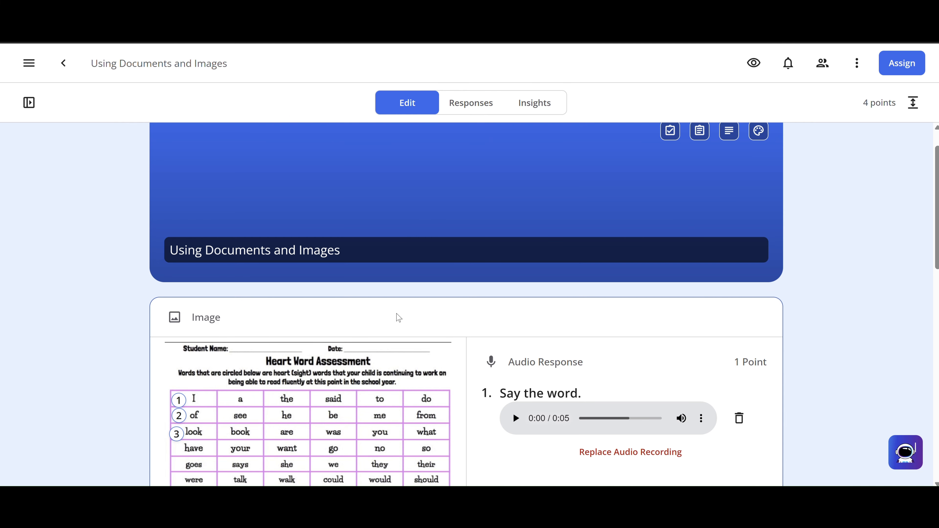
Check the reordered items in the student preview and play back the student's audio answer to question 1.
{"action": "scroll", "coordinate": [262, 342], "scroll_direction": "down", "scroll_amount": 5}
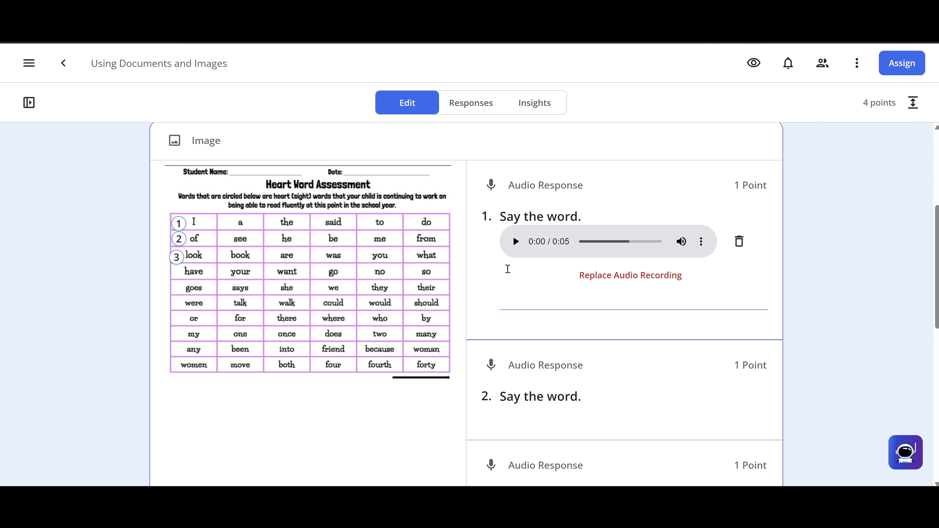
{"action": "scroll", "coordinate": [507, 269], "scroll_direction": "down", "scroll_amount": 6}
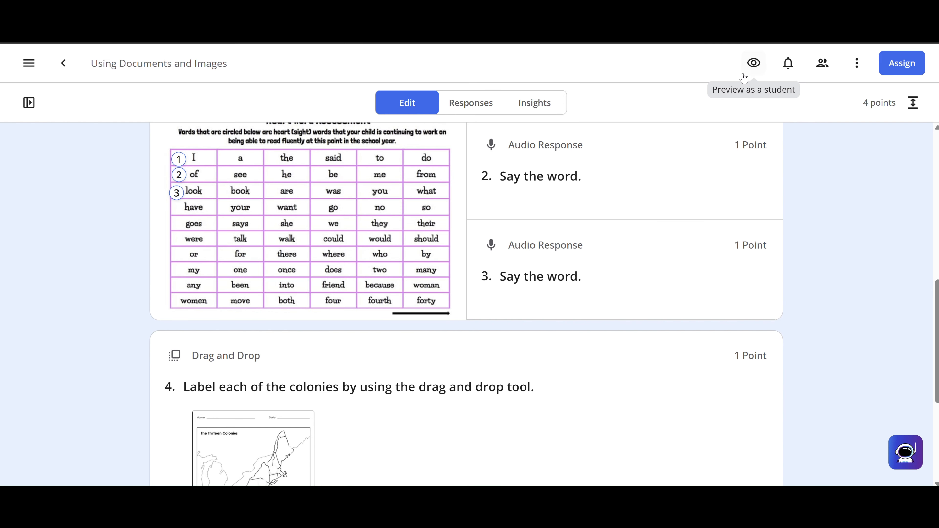
{"action": "left_click", "coordinate": [755, 69]}
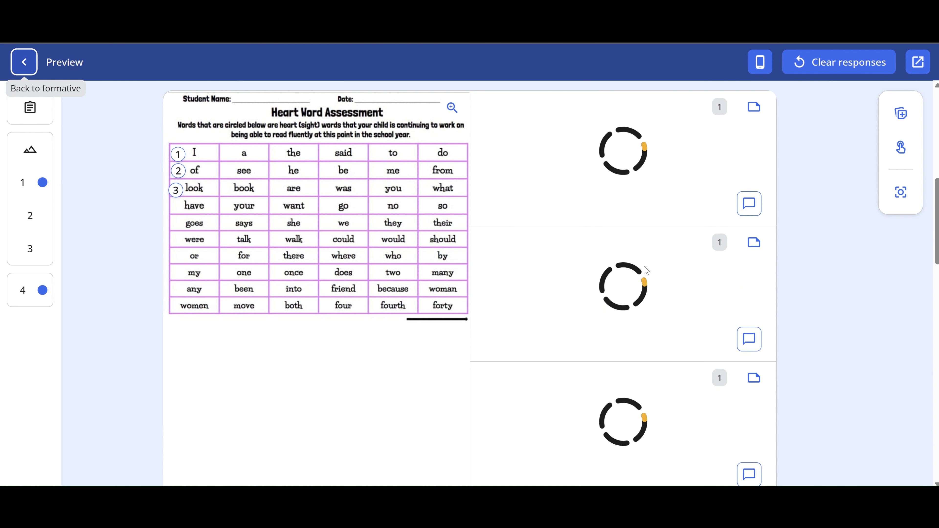
{"action": "scroll", "coordinate": [804, 238], "scroll_direction": "up", "scroll_amount": 3}
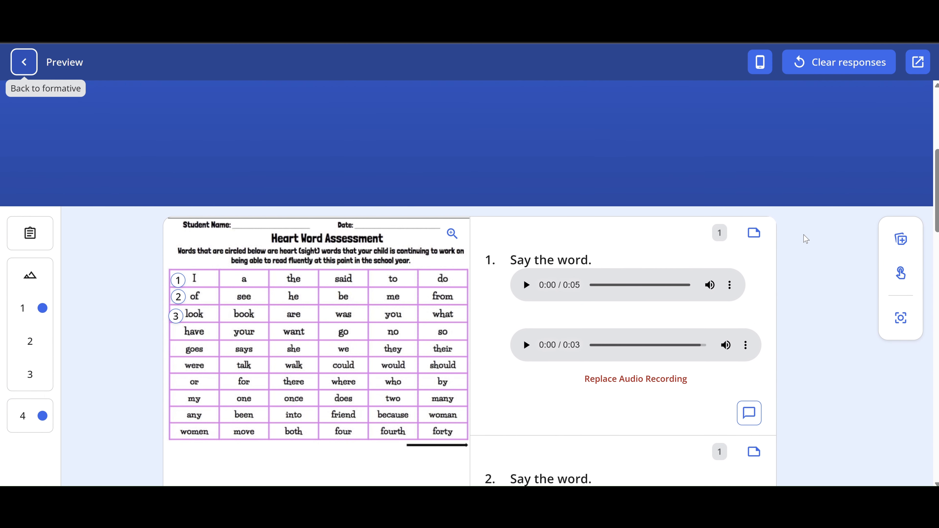
{"action": "scroll", "coordinate": [805, 238], "scroll_direction": "down", "scroll_amount": 3}
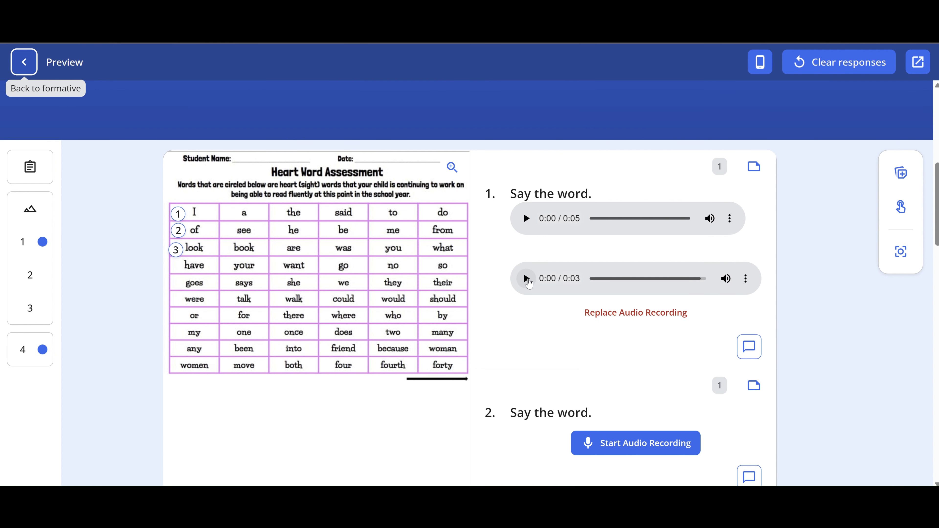
{"action": "left_click", "coordinate": [527, 280]}
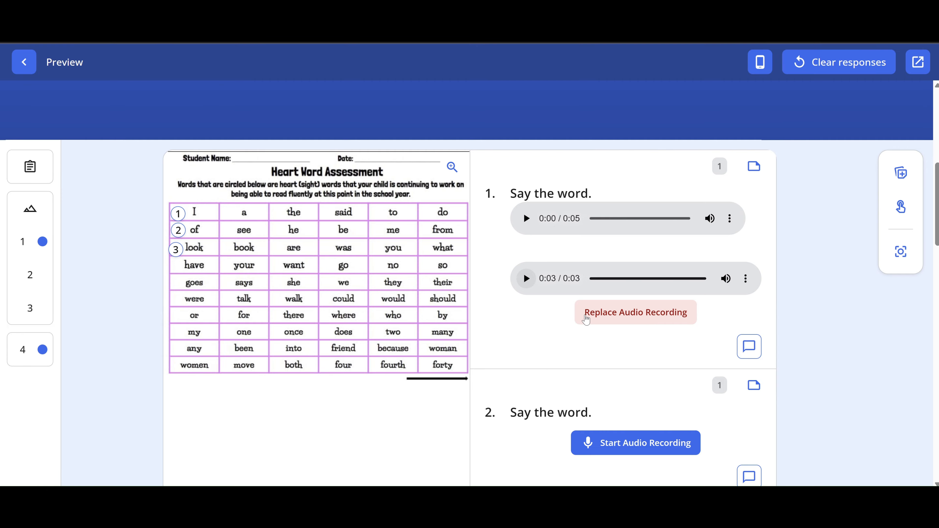
Replace the student's audio answer to question 1 with a new recording about 3 seconds long.
{"action": "left_click", "coordinate": [641, 317]}
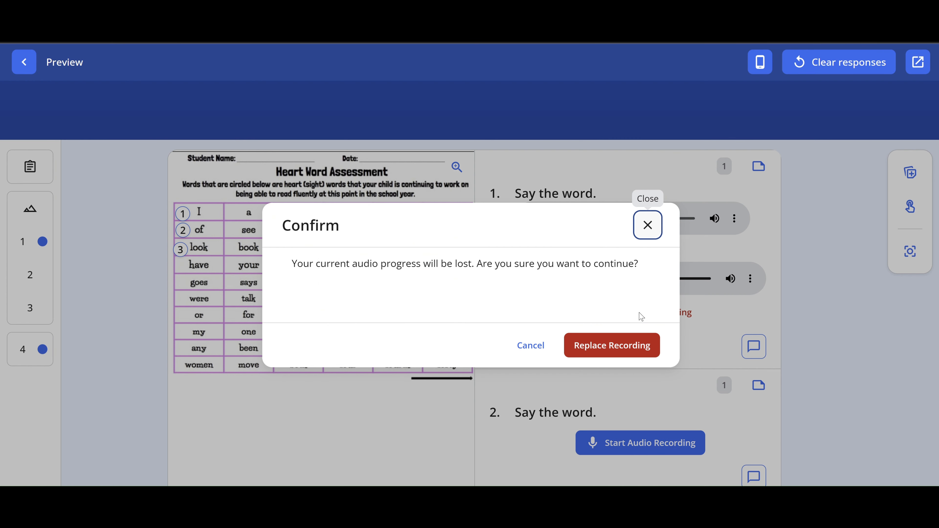
{"action": "left_click", "coordinate": [616, 346]}
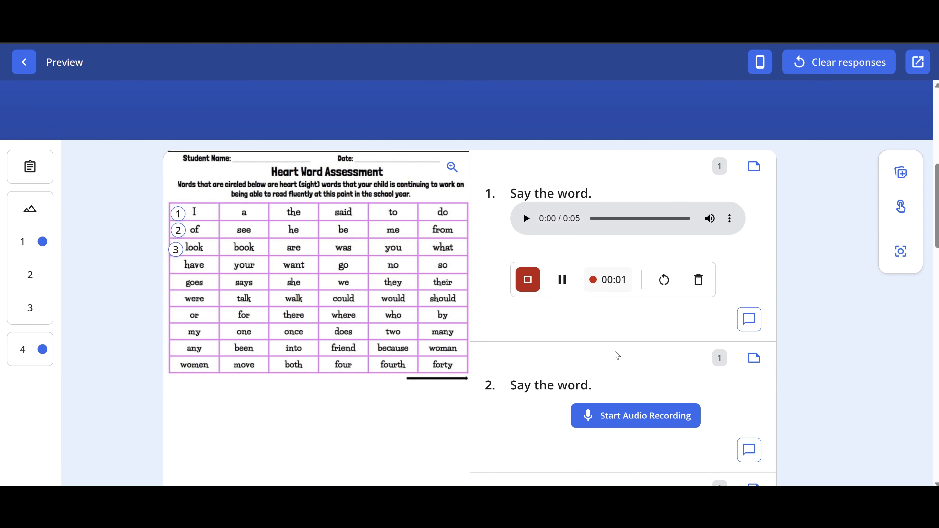
{"action": "left_click", "coordinate": [529, 279]}
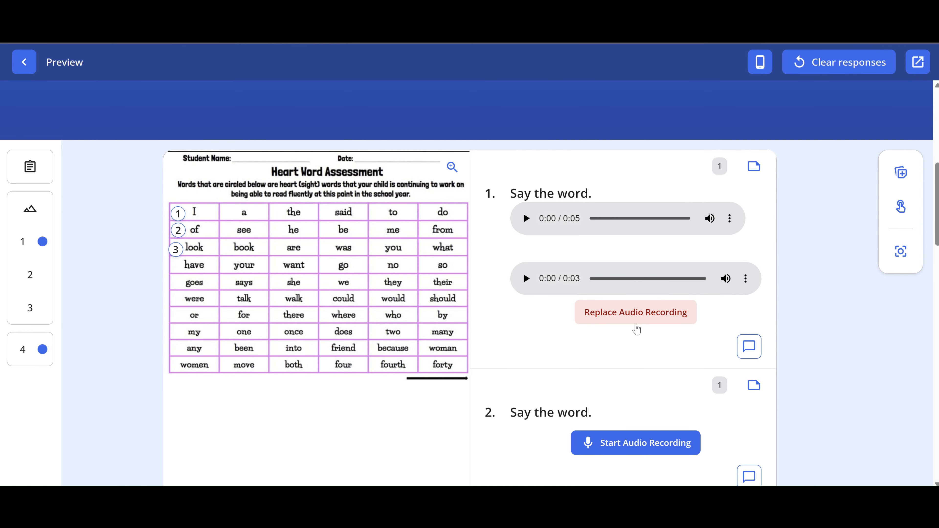
Enlarge the Heart Word Assessment image to examine its numbered words, and close the enlarged view.
{"action": "scroll", "coordinate": [650, 335], "scroll_direction": "down", "scroll_amount": 5}
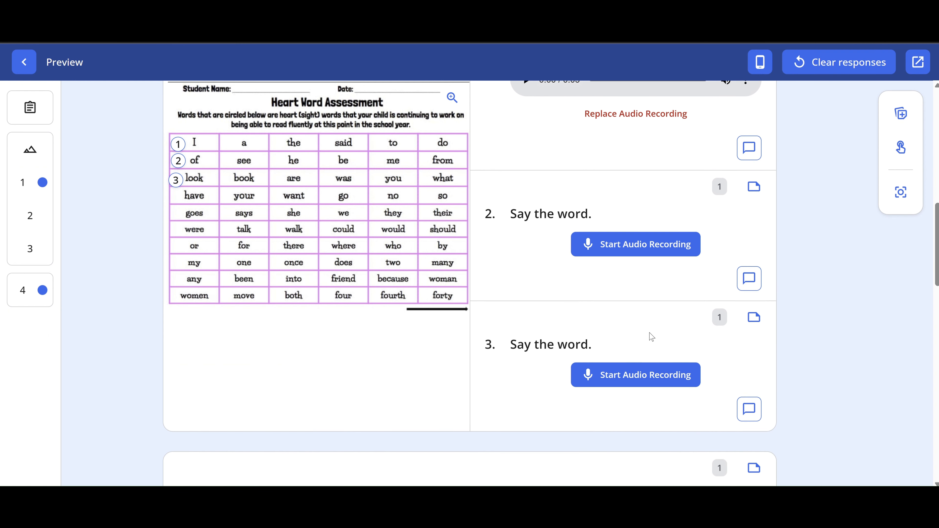
{"action": "scroll", "coordinate": [651, 335], "scroll_direction": "down", "scroll_amount": 2}
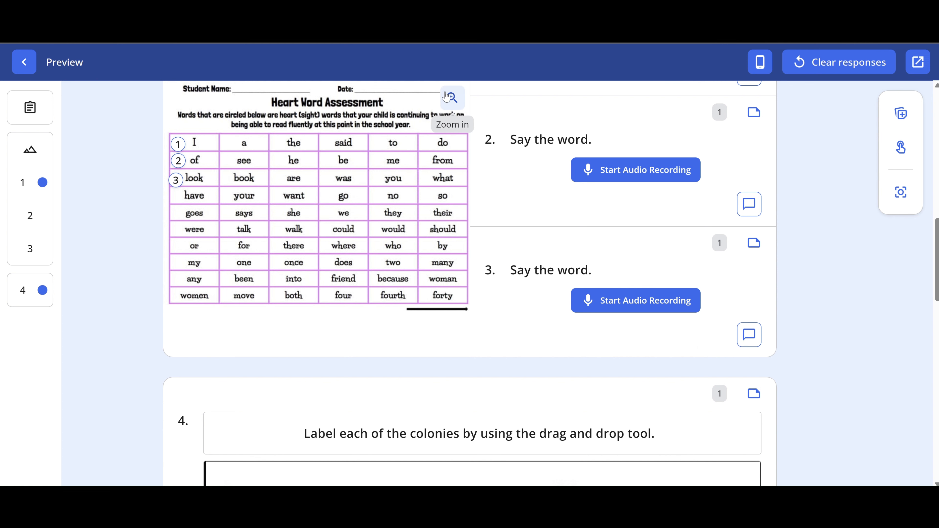
{"action": "scroll", "coordinate": [513, 205], "scroll_direction": "up", "scroll_amount": 1}
{"action": "scroll", "coordinate": [513, 204], "scroll_direction": "down", "scroll_amount": 3}
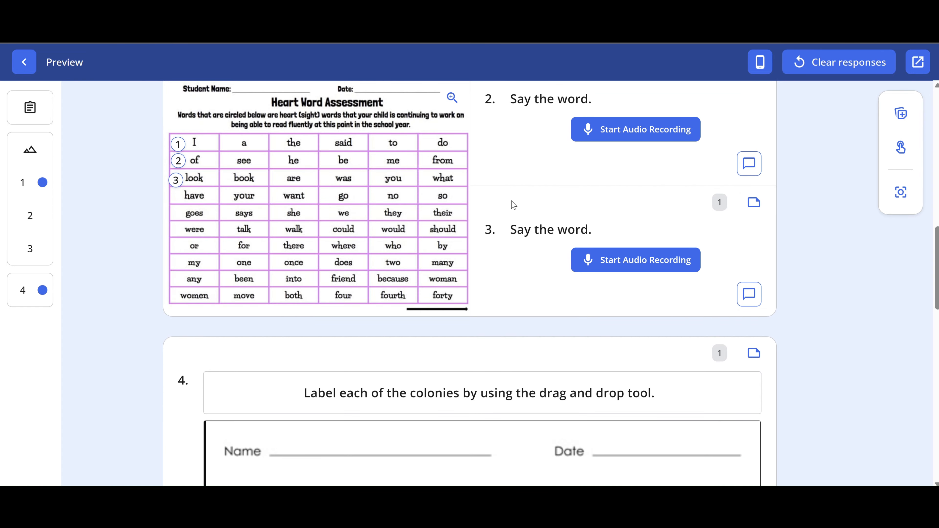
{"action": "scroll", "coordinate": [513, 204], "scroll_direction": "up", "scroll_amount": 2}
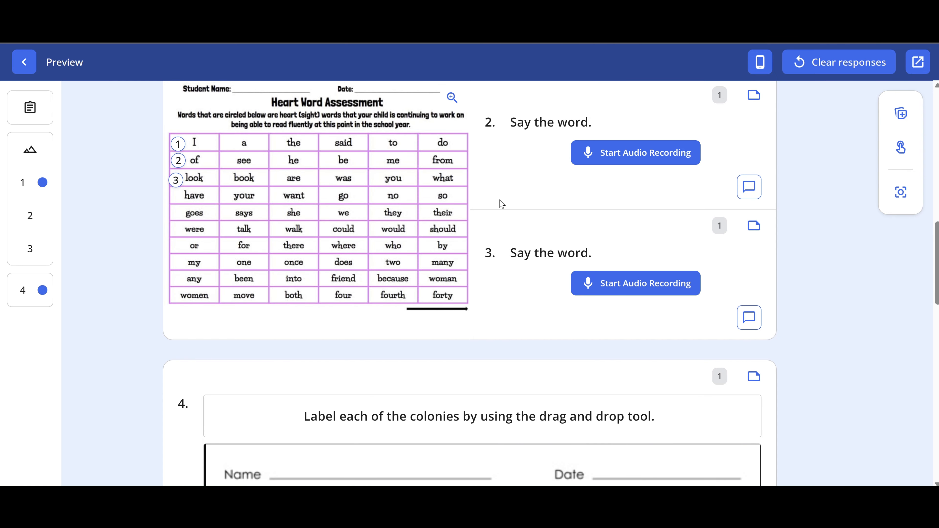
{"action": "left_click", "coordinate": [452, 106]}
{"action": "scroll", "coordinate": [429, 222], "scroll_direction": "down", "scroll_amount": 3}
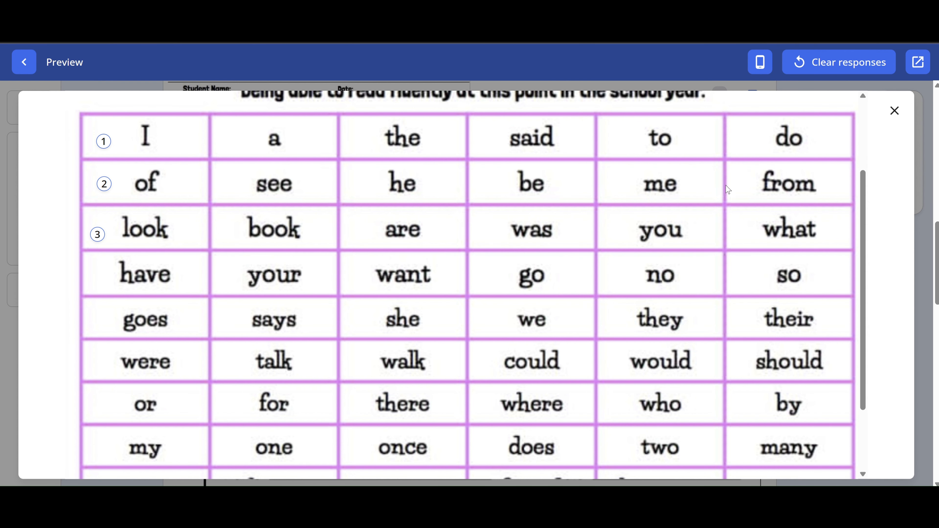
{"action": "left_click", "coordinate": [895, 110]}
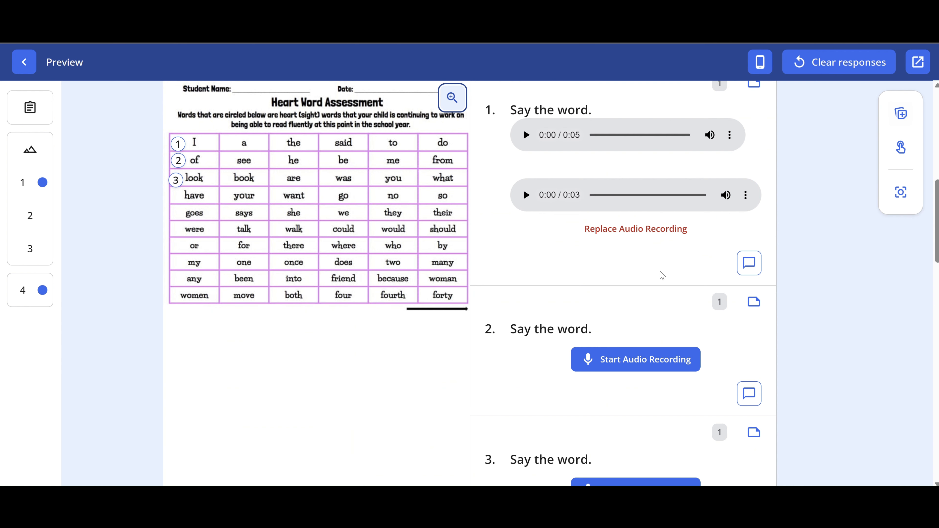
Record an audio response about 4 seconds long as the student's answer to question 2.
{"action": "scroll", "coordinate": [631, 274], "scroll_direction": "down", "scroll_amount": 3}
{"action": "scroll", "coordinate": [633, 275], "scroll_direction": "down", "scroll_amount": 1}
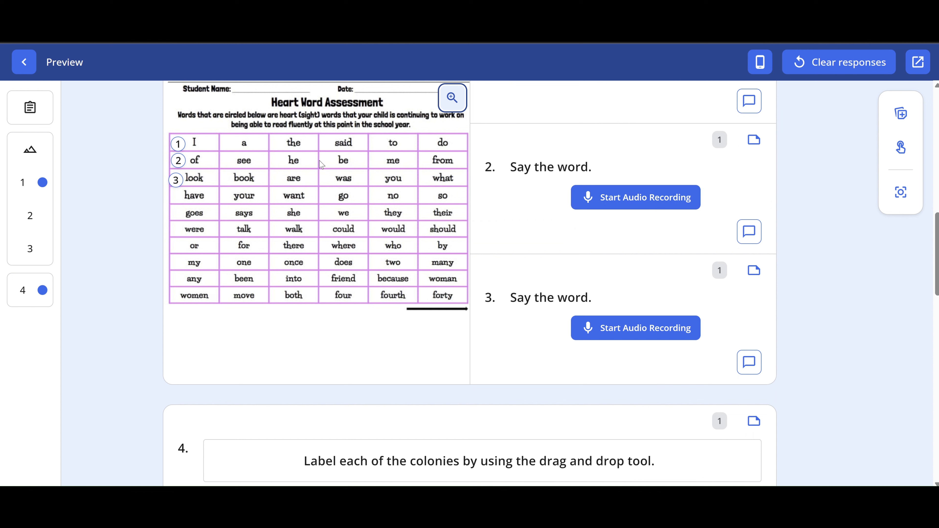
{"action": "left_click", "coordinate": [611, 197]}
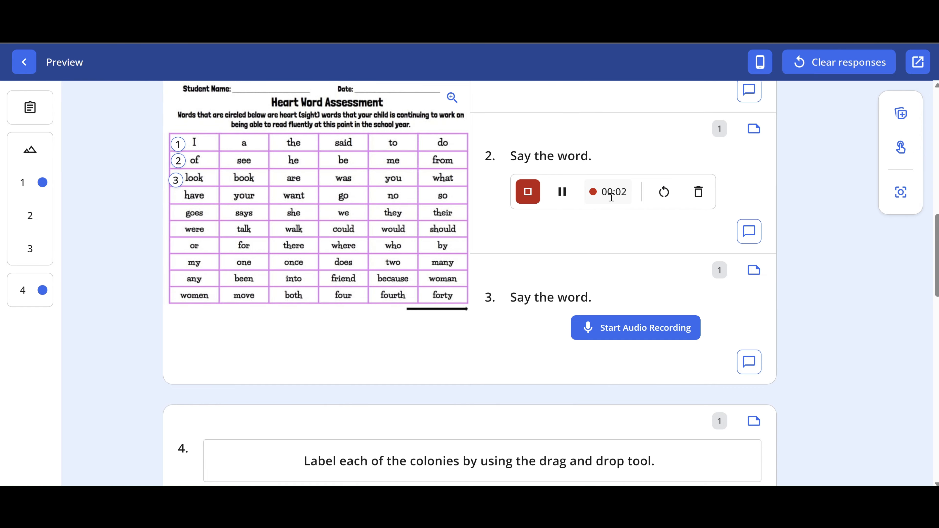
{"action": "left_click", "coordinate": [528, 190]}
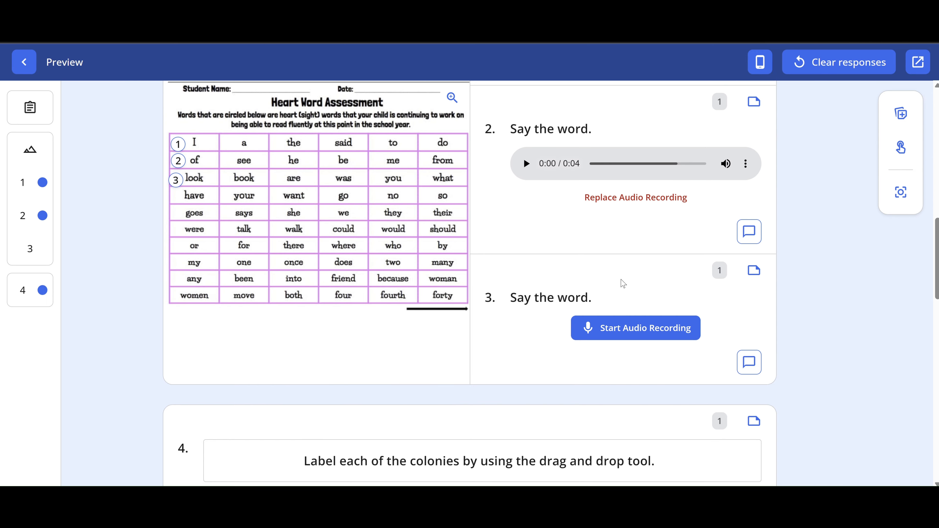
Record an audio response about 3 seconds long for question 3 and play it back.
{"action": "scroll", "coordinate": [612, 331], "scroll_direction": "down", "scroll_amount": 2}
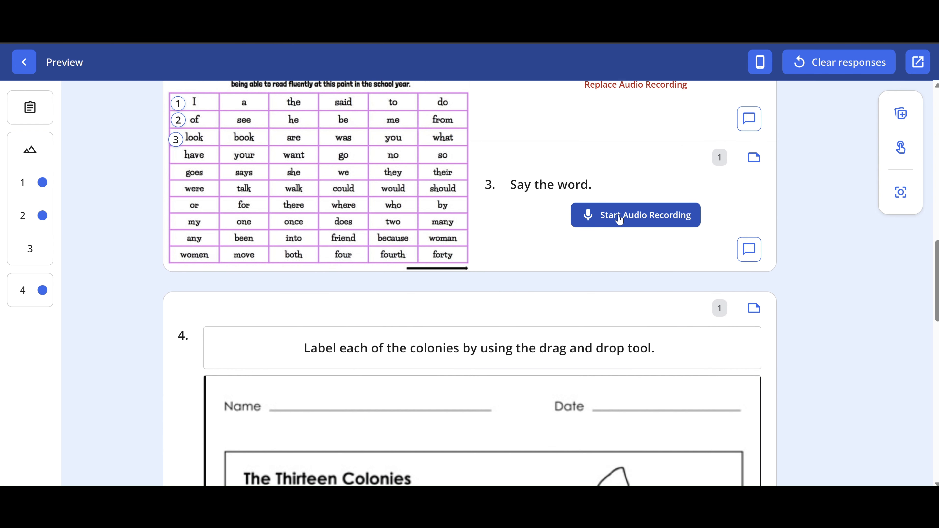
{"action": "left_click", "coordinate": [622, 218]}
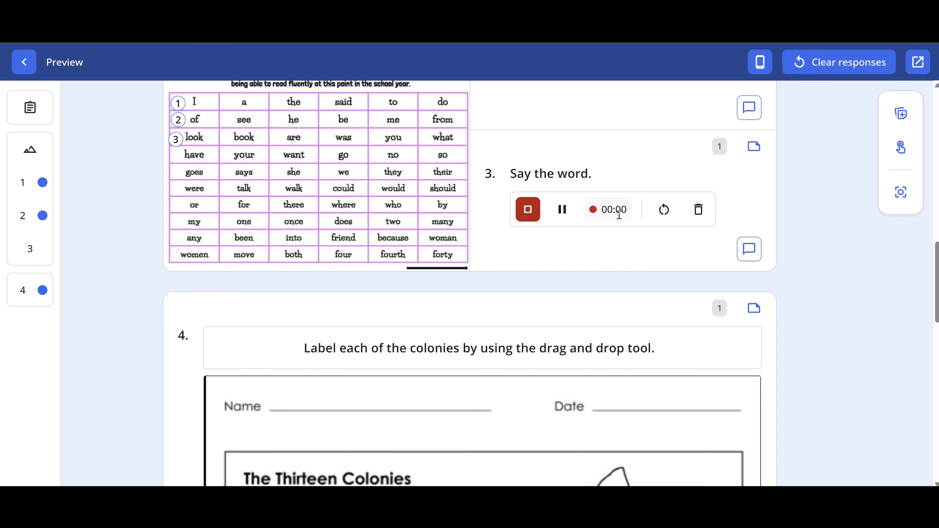
{"action": "left_click", "coordinate": [528, 211]}
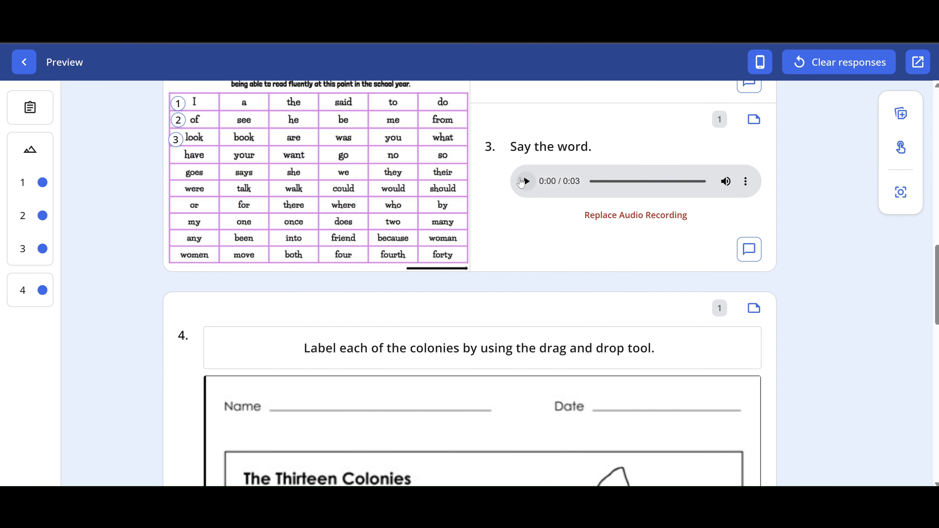
{"action": "left_click", "coordinate": [525, 181]}
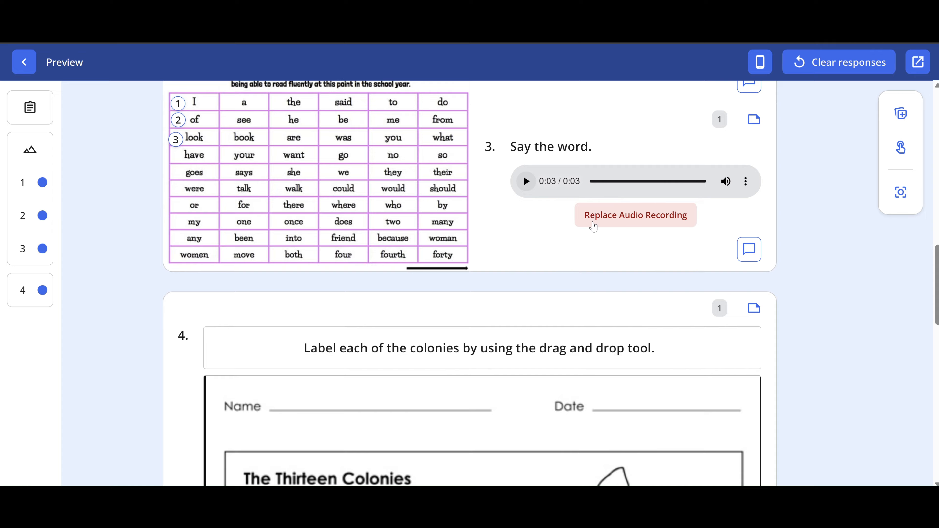
Replace the audio answer to question 3 with a new recording about 3 seconds long.
{"action": "left_click", "coordinate": [634, 216]}
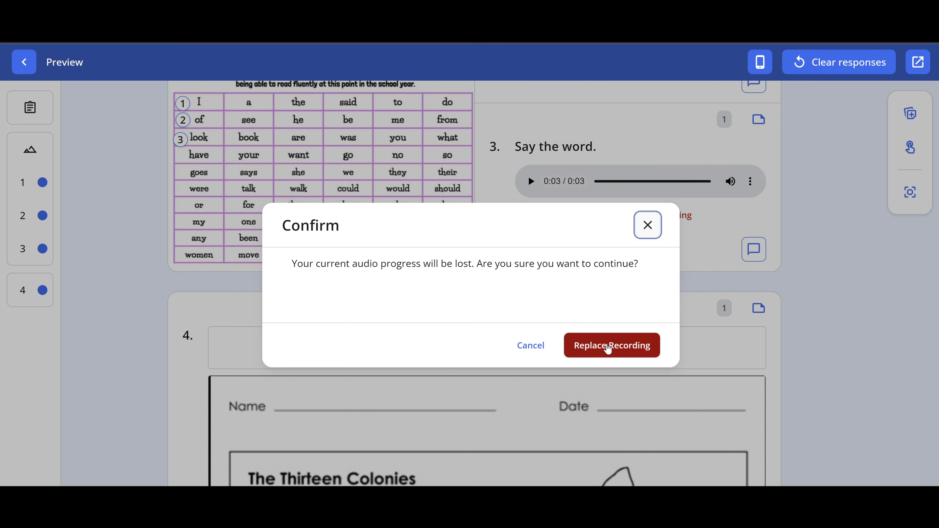
{"action": "left_click", "coordinate": [608, 345]}
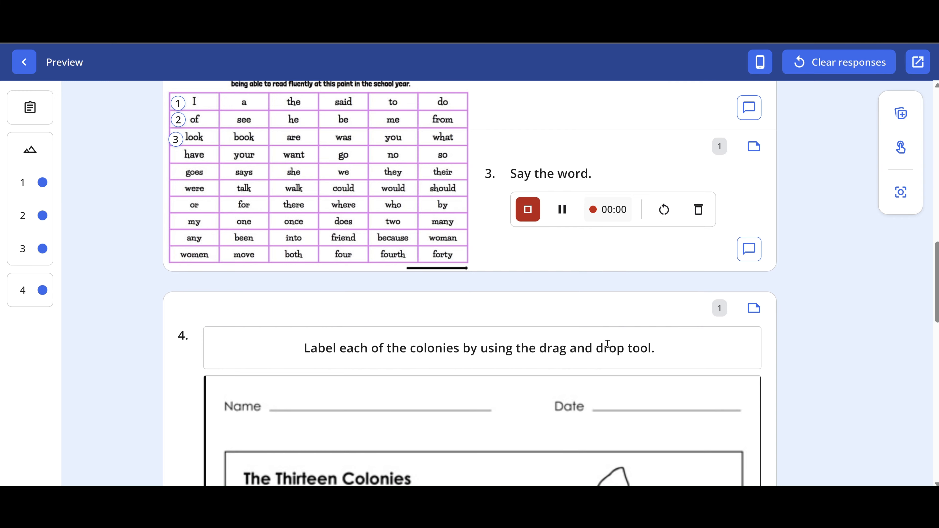
{"action": "left_click", "coordinate": [528, 209]}
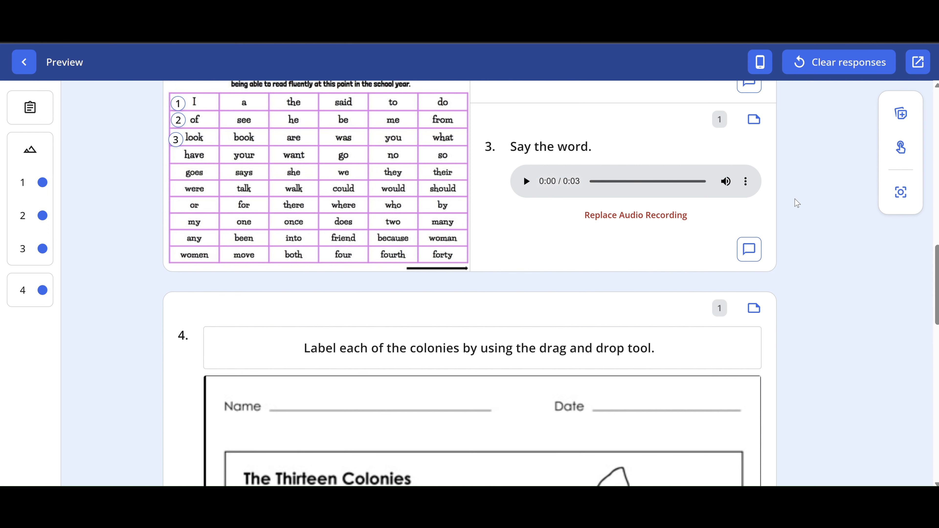
Review the recorded Heart Word Assessment answers and the labelled Thirteen Colonies map through to the end of the preview.
{"action": "scroll", "coordinate": [797, 202], "scroll_direction": "down", "scroll_amount": 7}
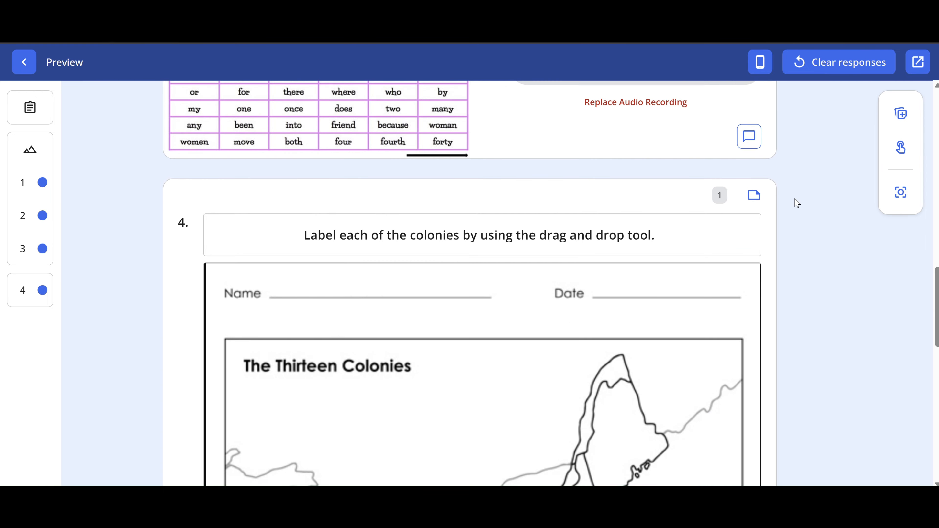
{"action": "scroll", "coordinate": [797, 203], "scroll_direction": "up", "scroll_amount": 10}
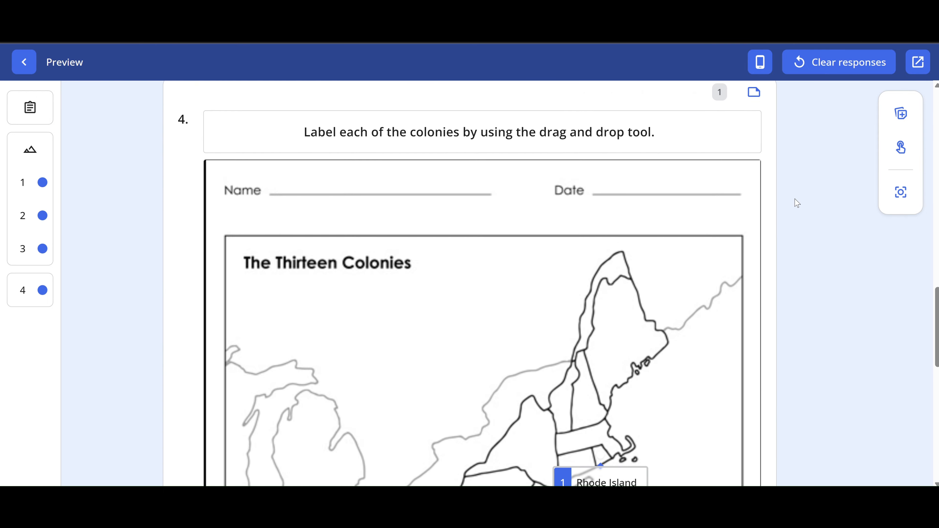
{"action": "scroll", "coordinate": [797, 202], "scroll_direction": "up", "scroll_amount": 2}
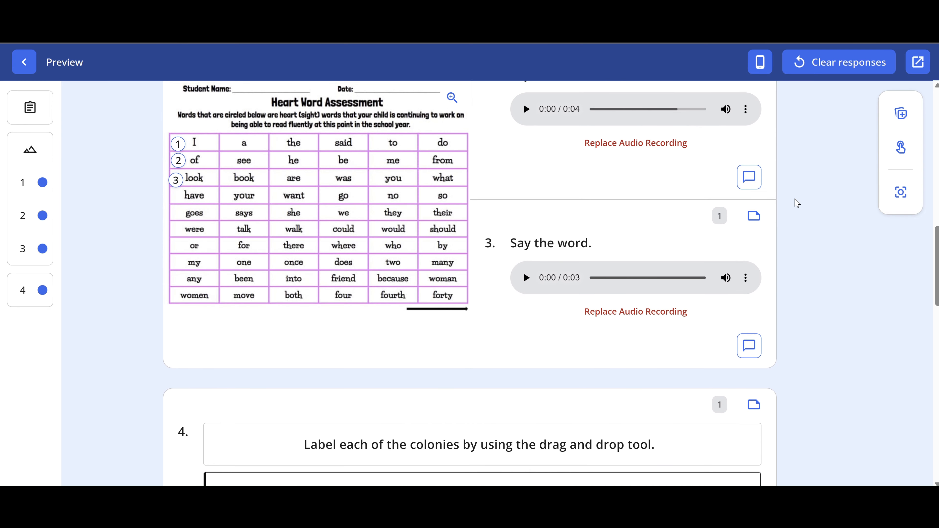
{"action": "scroll", "coordinate": [796, 203], "scroll_direction": "down", "scroll_amount": 10}
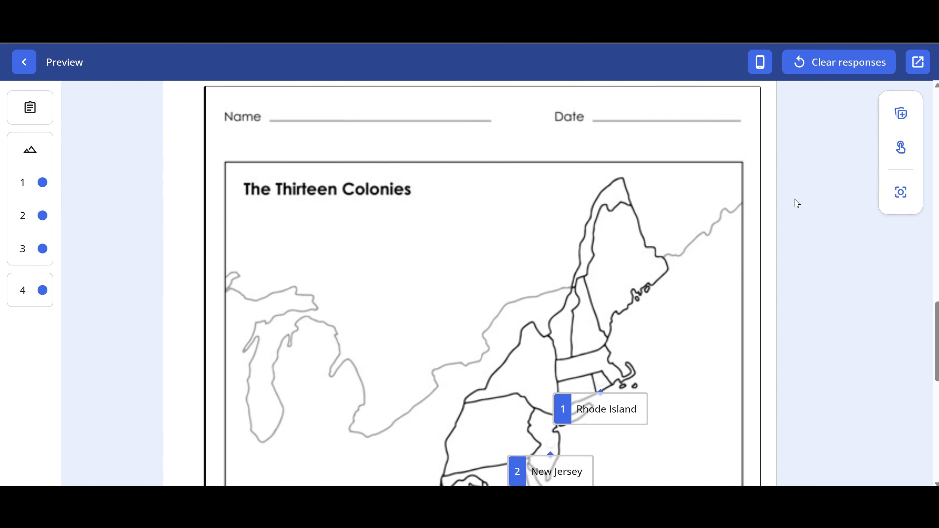
{"action": "scroll", "coordinate": [796, 203], "scroll_direction": "down", "scroll_amount": 9}
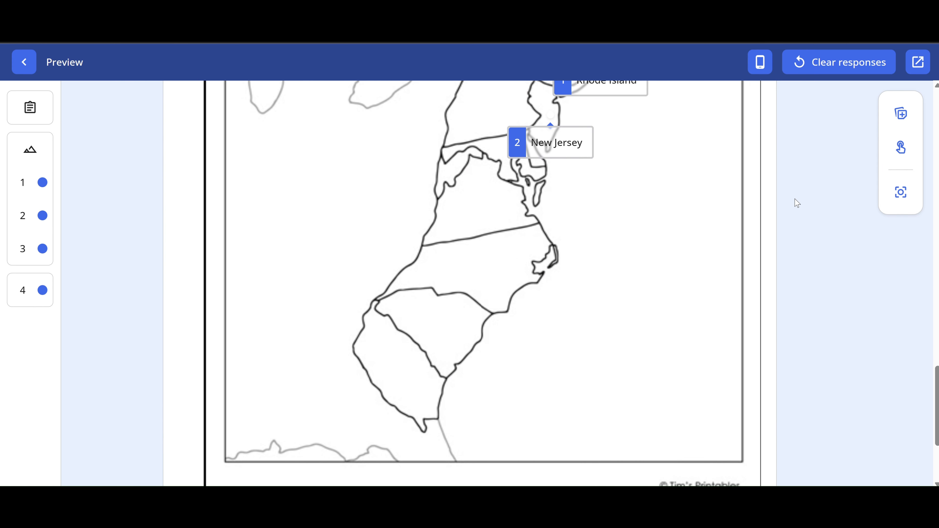
{"action": "scroll", "coordinate": [797, 202], "scroll_direction": "down", "scroll_amount": 4}
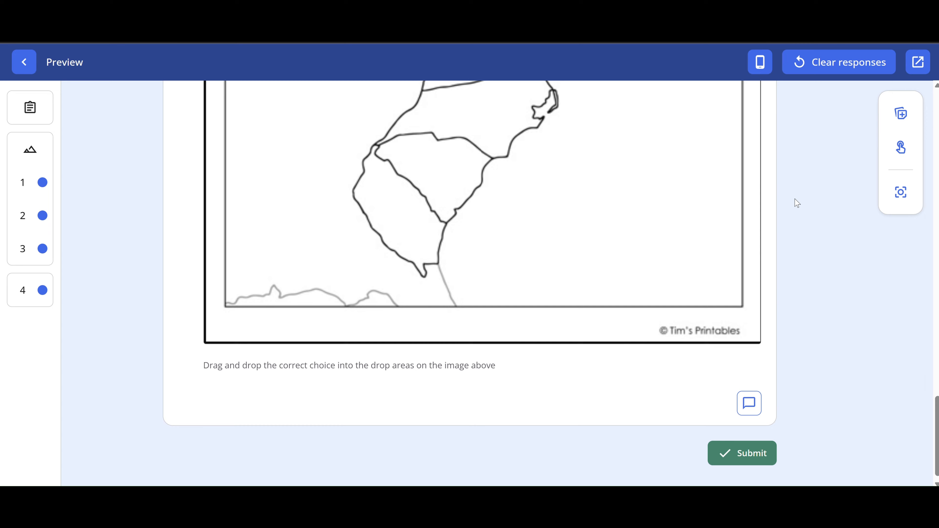
{"action": "scroll", "coordinate": [797, 203], "scroll_direction": "up", "scroll_amount": 13}
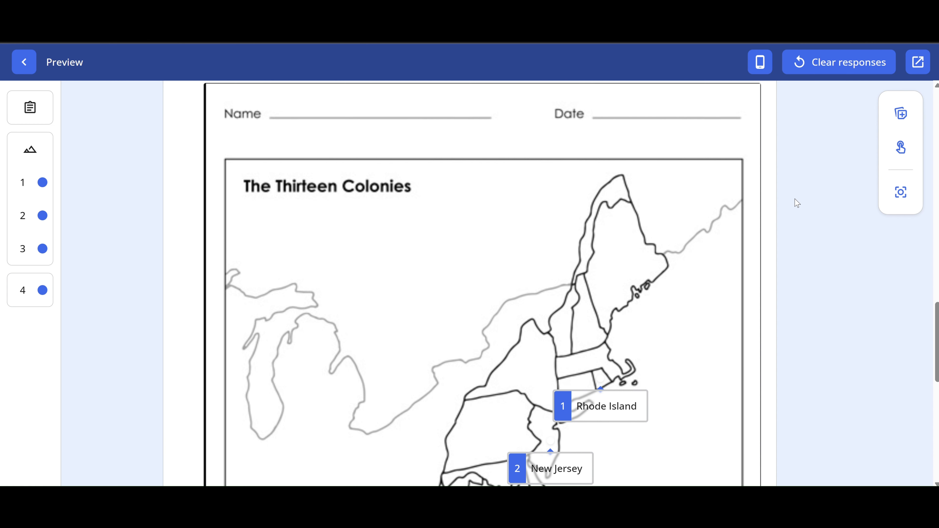